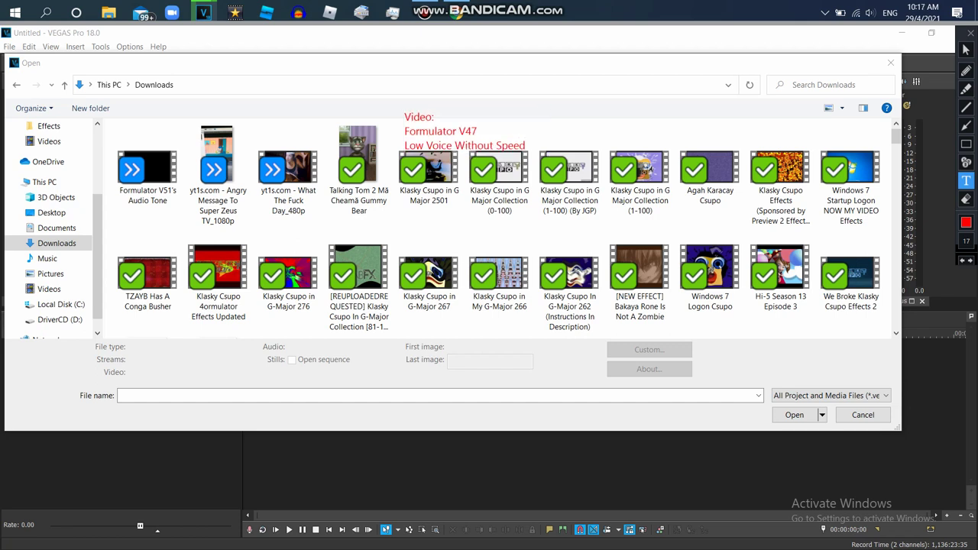
Open Formulator V51's Audio Tone from the Downloads folder in the project and play a short part of it
left_click(971, 32)
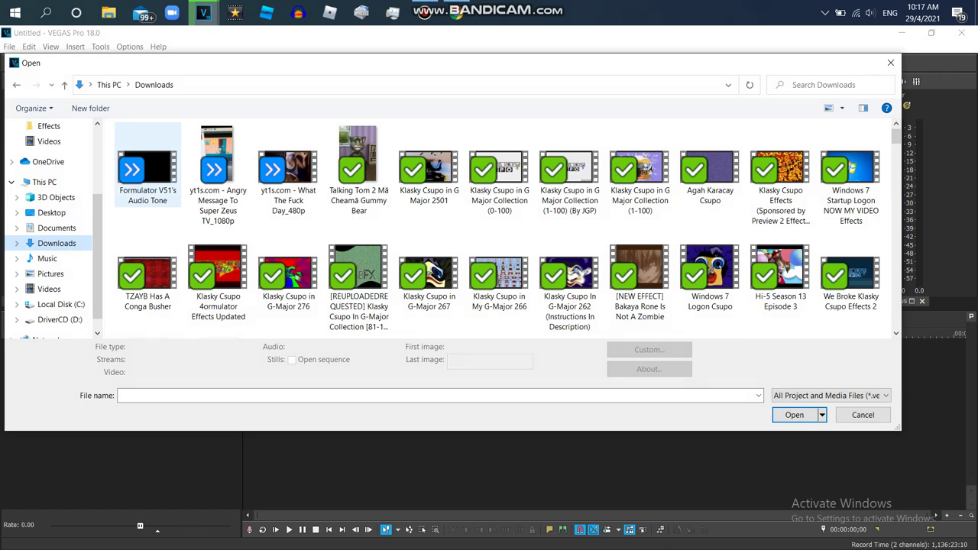
double_click(147, 165)
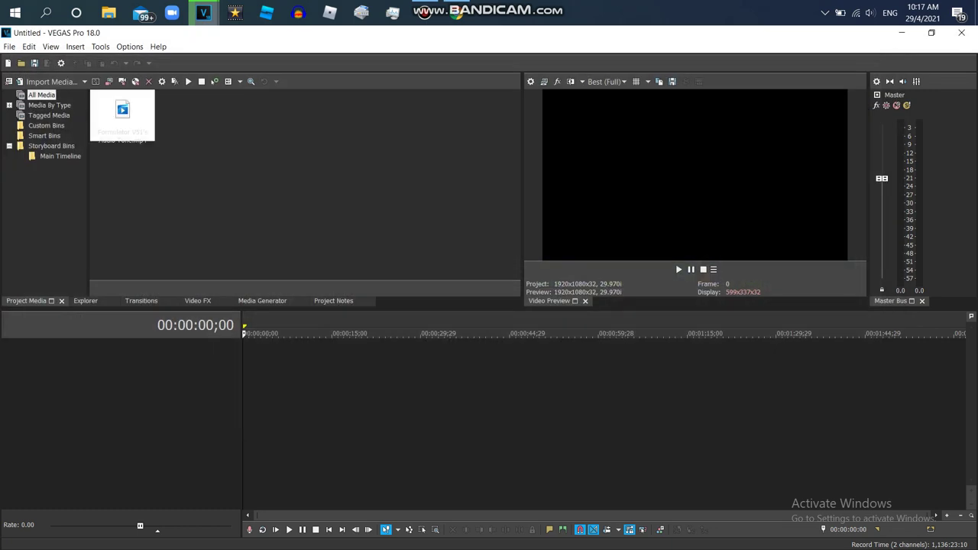
key("space")
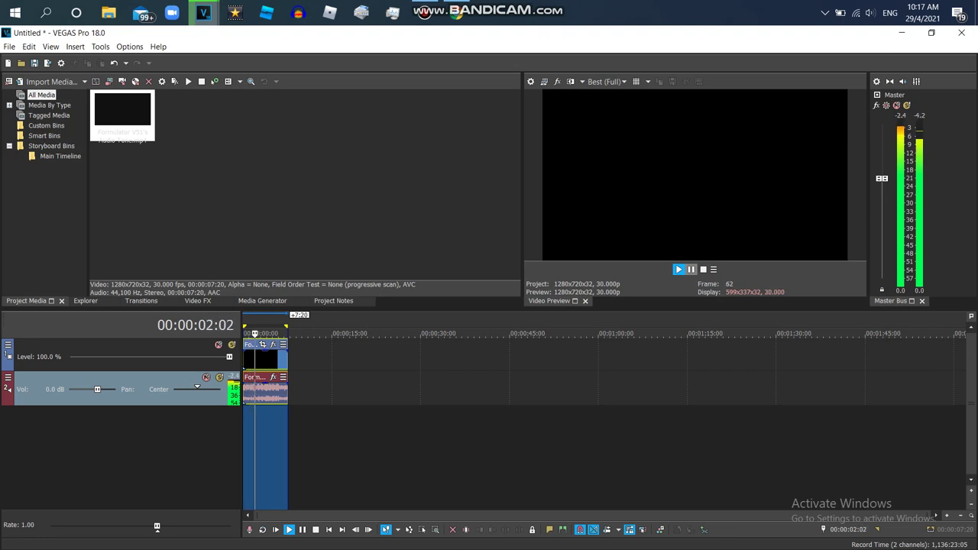
key("space")
Render the project as Formulator V51.wav in Wave (Microsoft) format with the 96,000 Hz, 32 Bit (IEEE Float), Stereo, PCM (float) template
left_click(9, 46)
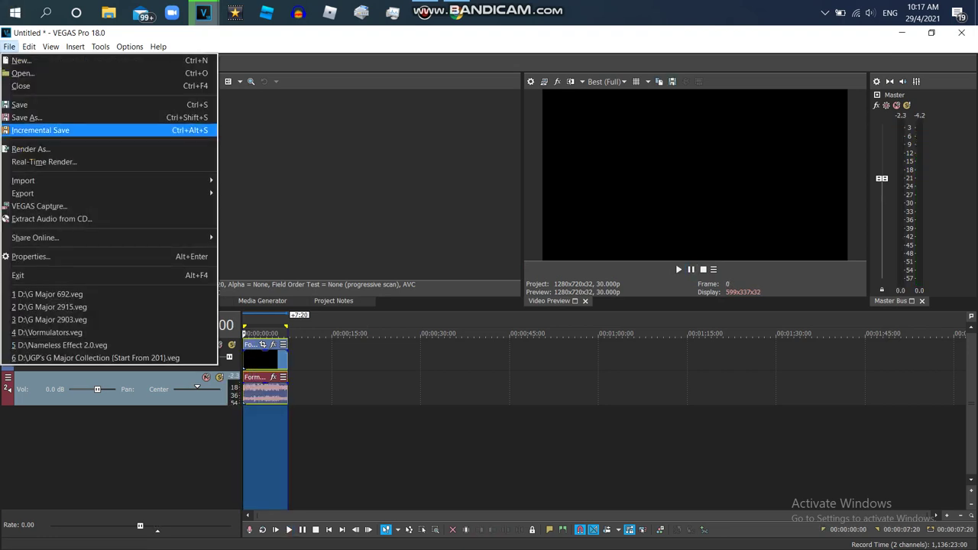
left_click(32, 149)
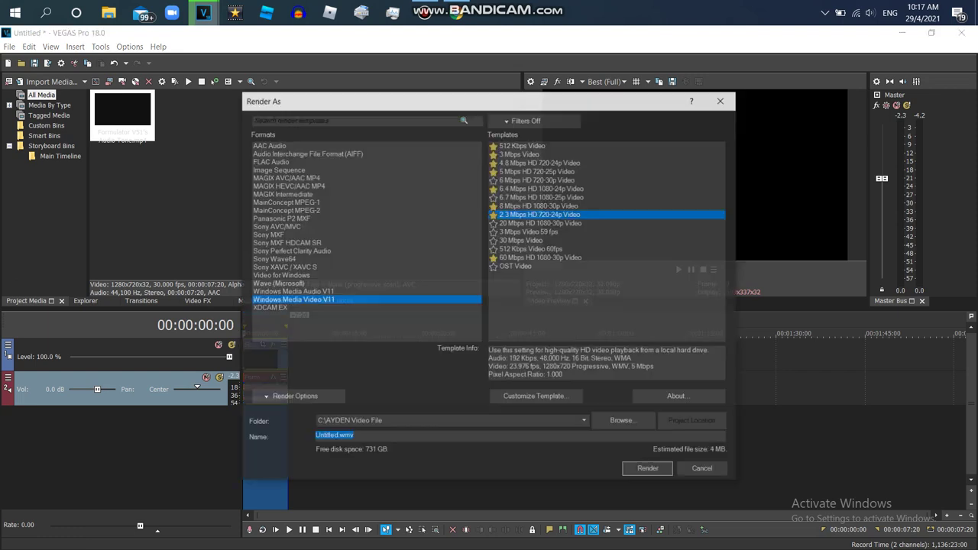
left_click(277, 284)
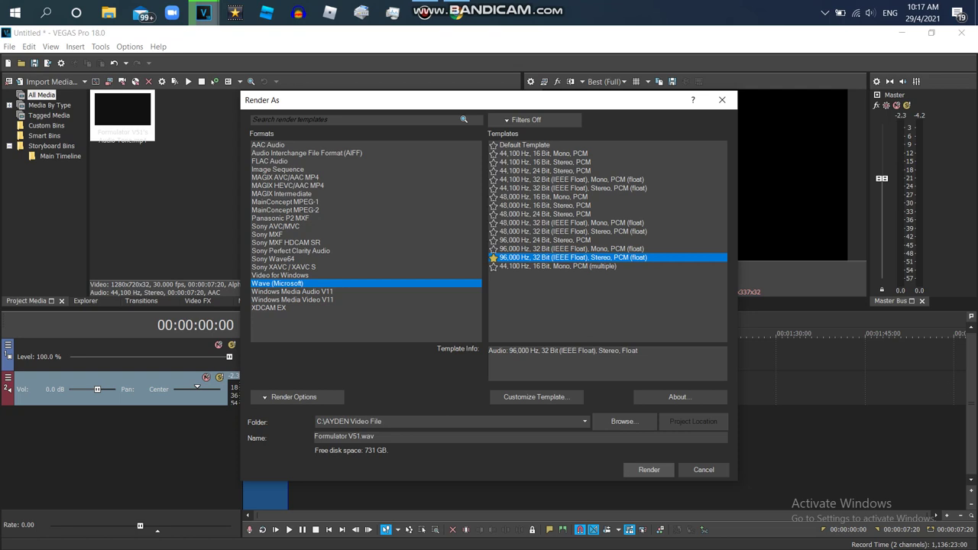
left_click(649, 469)
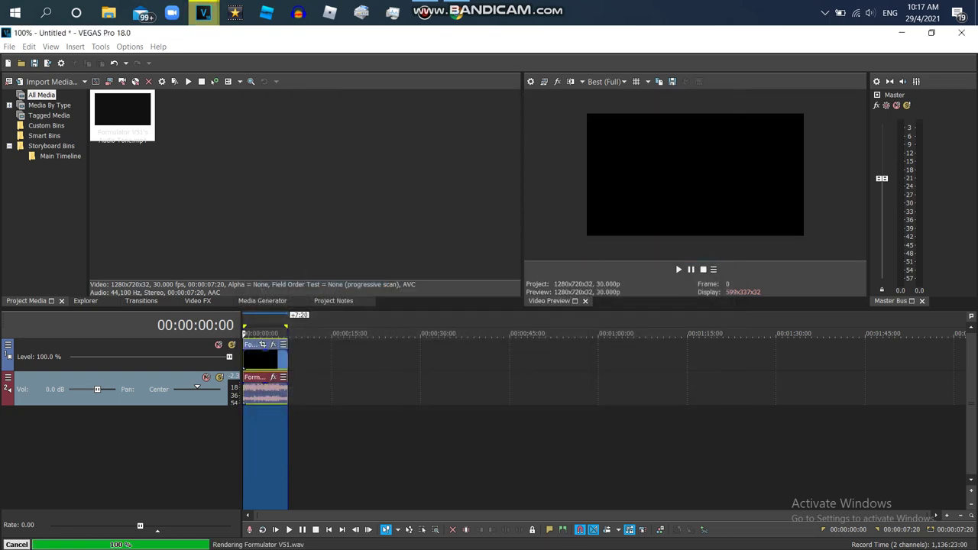
Delete both the audio track and the video track from the timeline
right_click(500, 395)
left_click(535, 293)
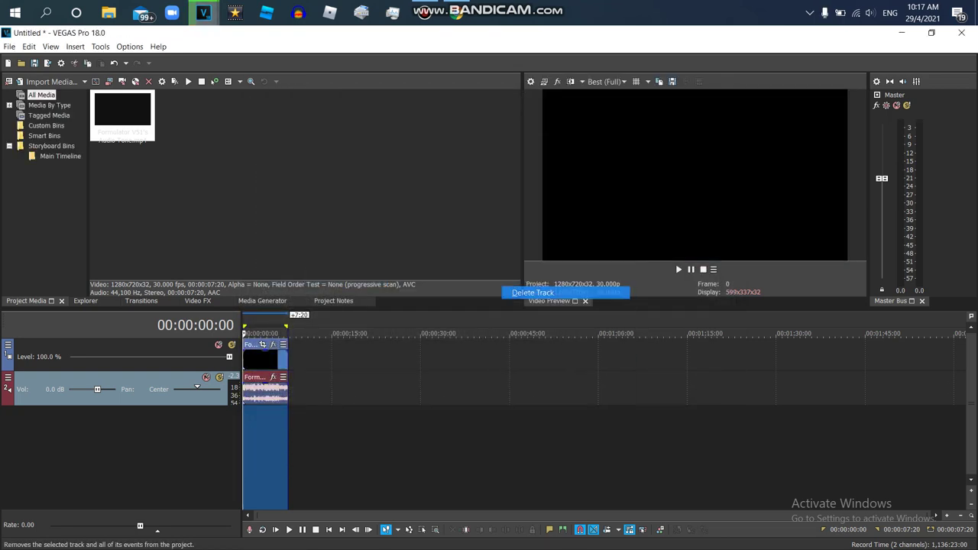
right_click(391, 357)
left_click(422, 237)
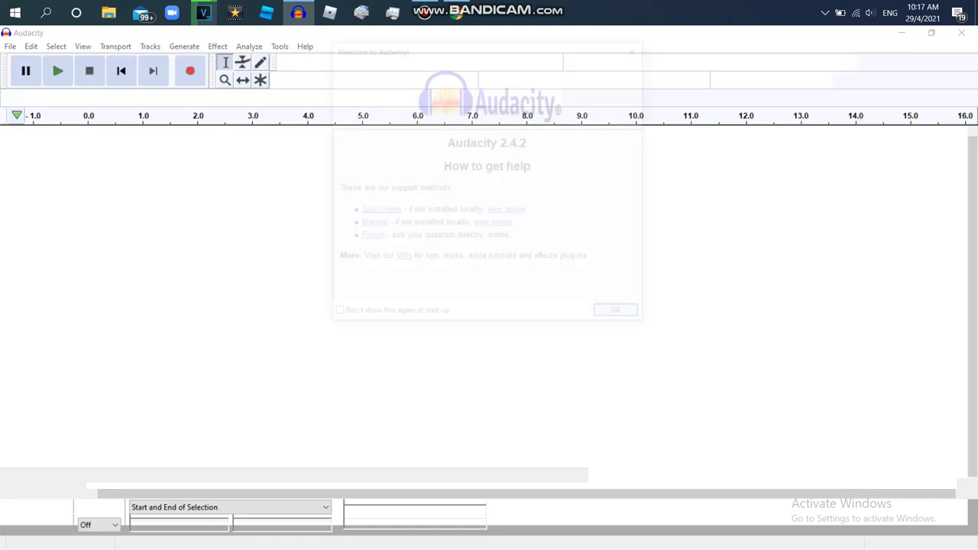
Switch to Audacity, dismiss its welcome window and open the dialog for importing audio
key("Return")
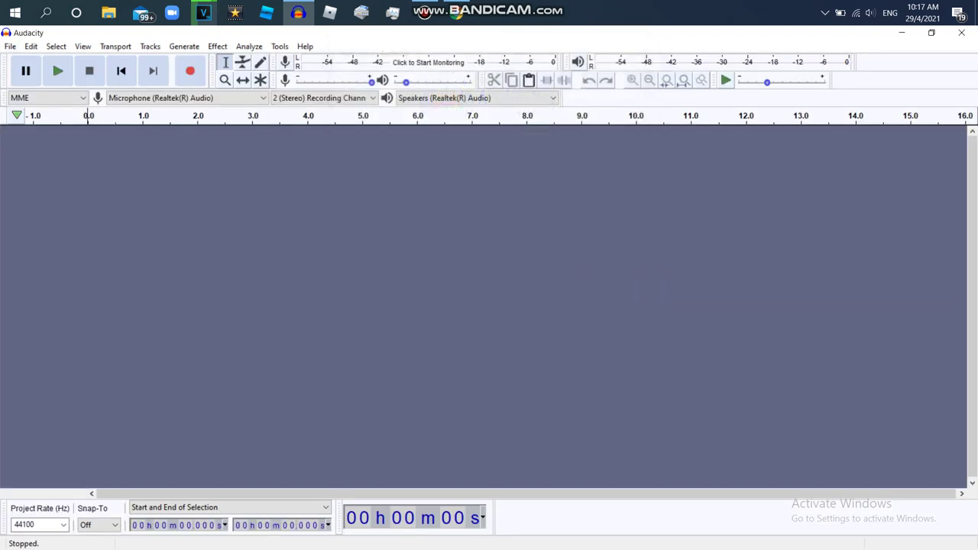
left_click(10, 46)
mouse_move(61, 154)
left_click(156, 153)
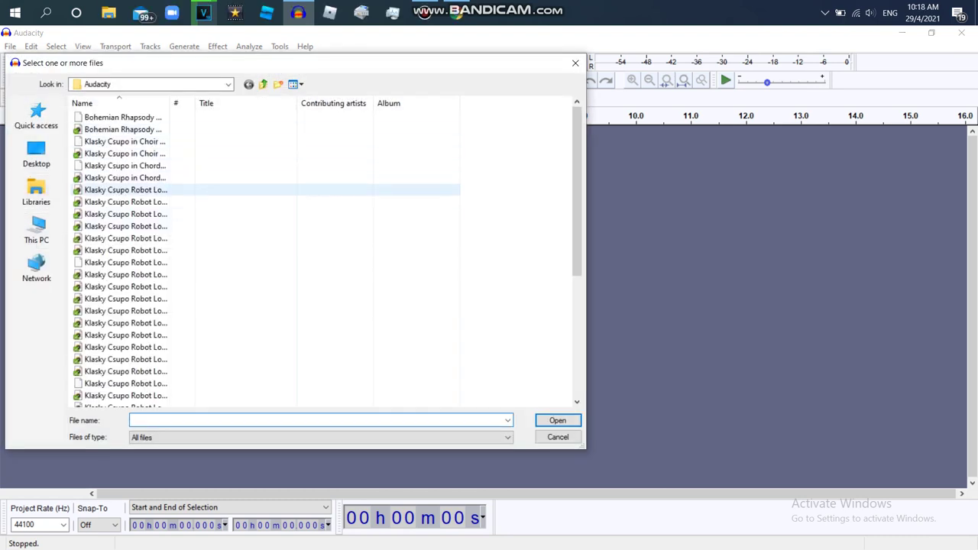
Import the audio file Klasky Csupo Robot Logo from the Downloads folder
left_click(125, 190)
left_click(126, 202)
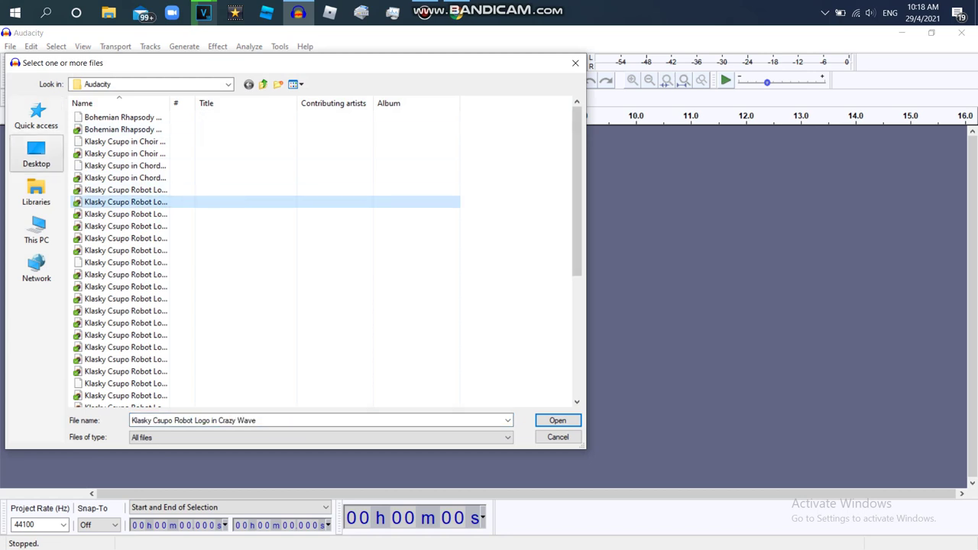
left_click(37, 153)
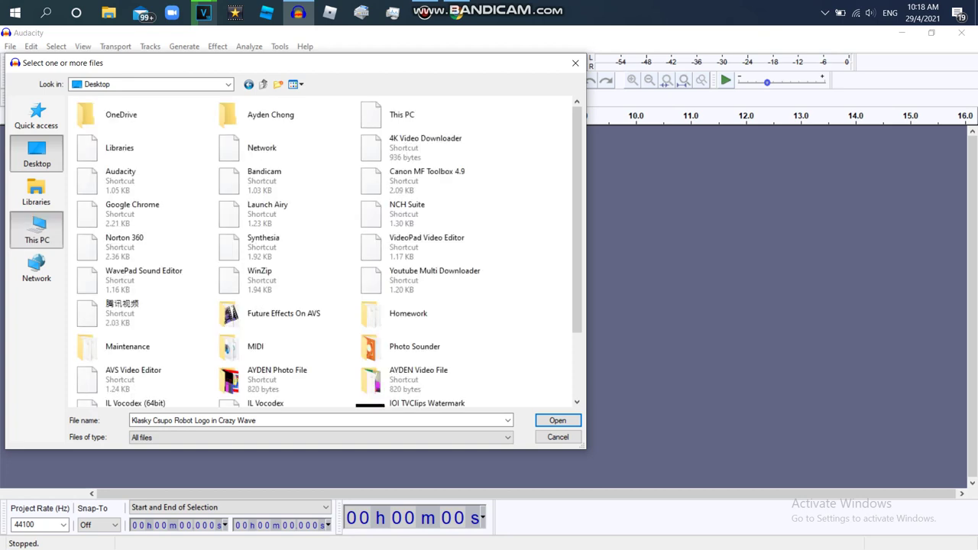
left_click(37, 229)
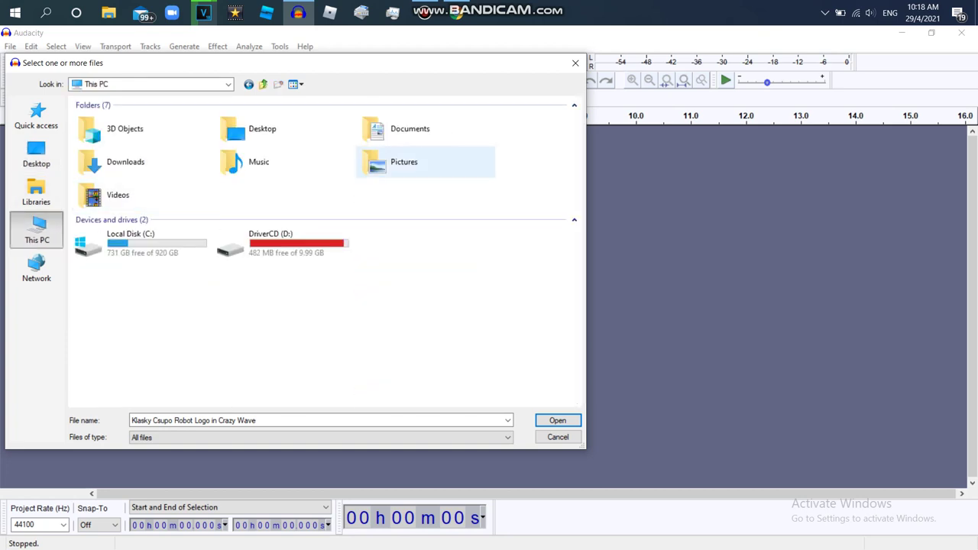
left_click(37, 191)
left_click(37, 152)
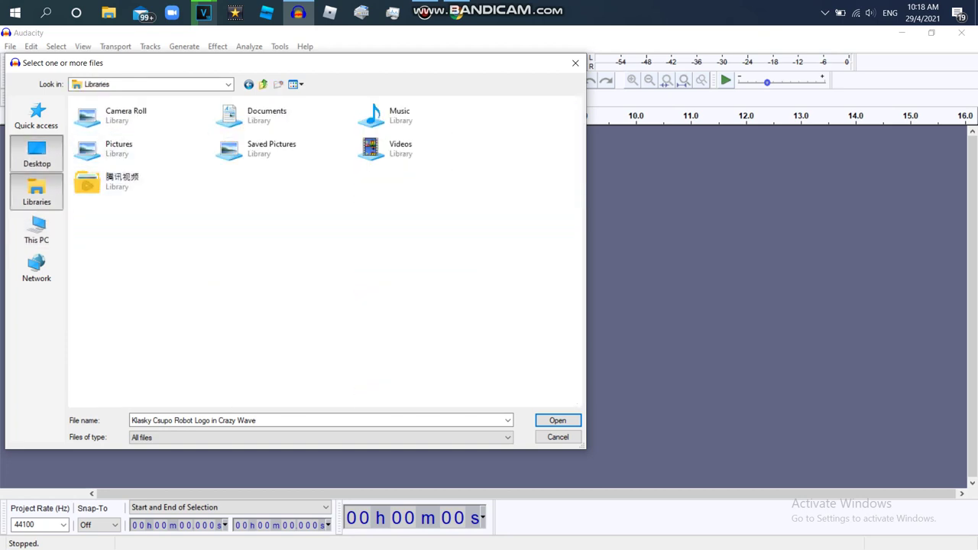
left_click(37, 229)
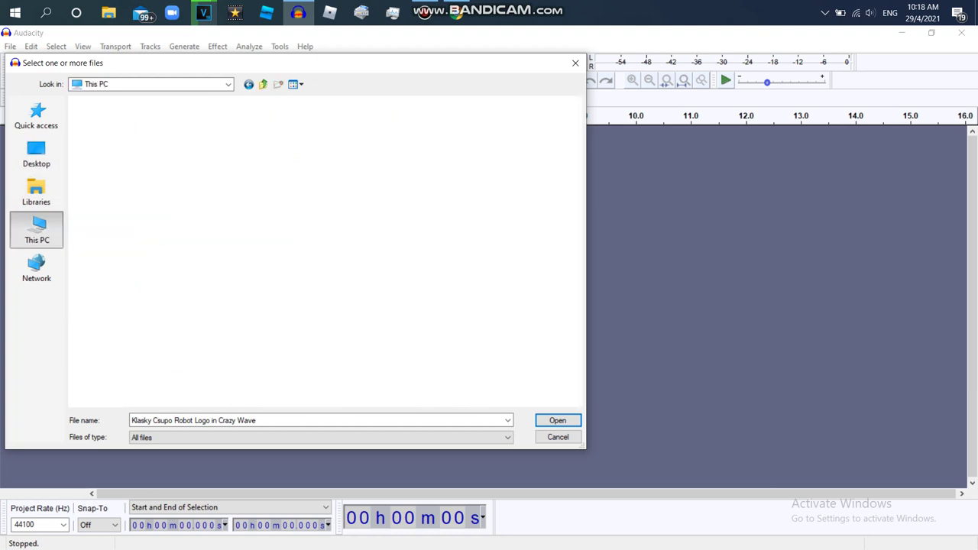
double_click(141, 162)
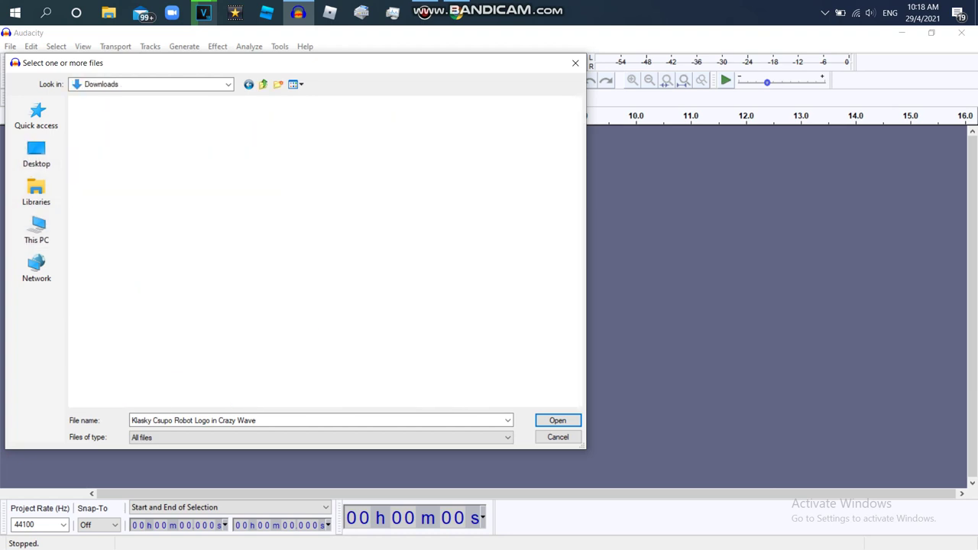
left_click_drag(258, 421, 219, 421)
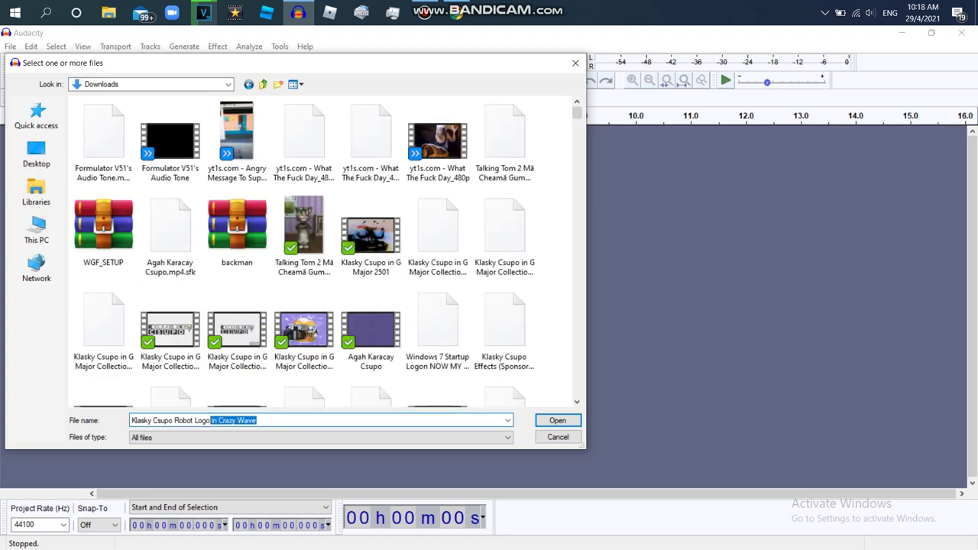
key("BackSpace")
key("BackSpace")
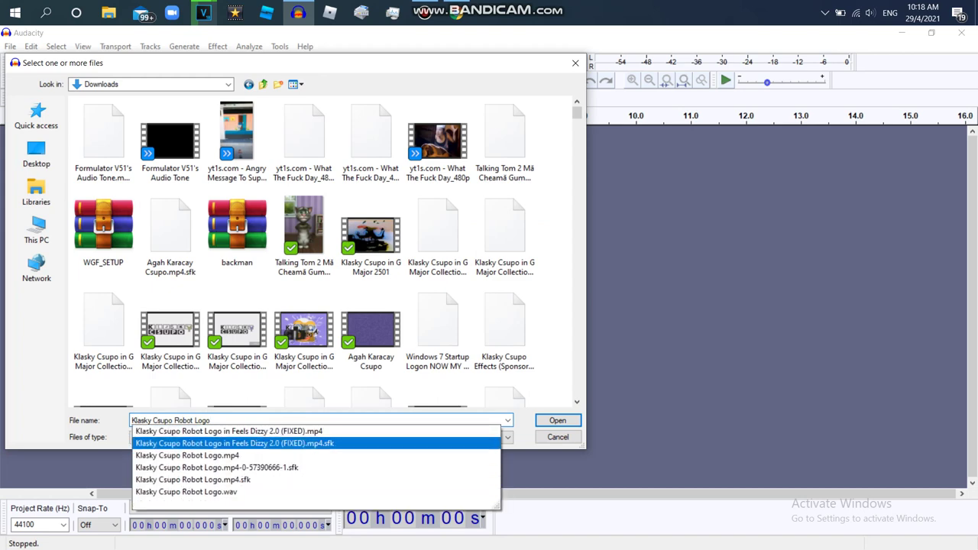
key("Return")
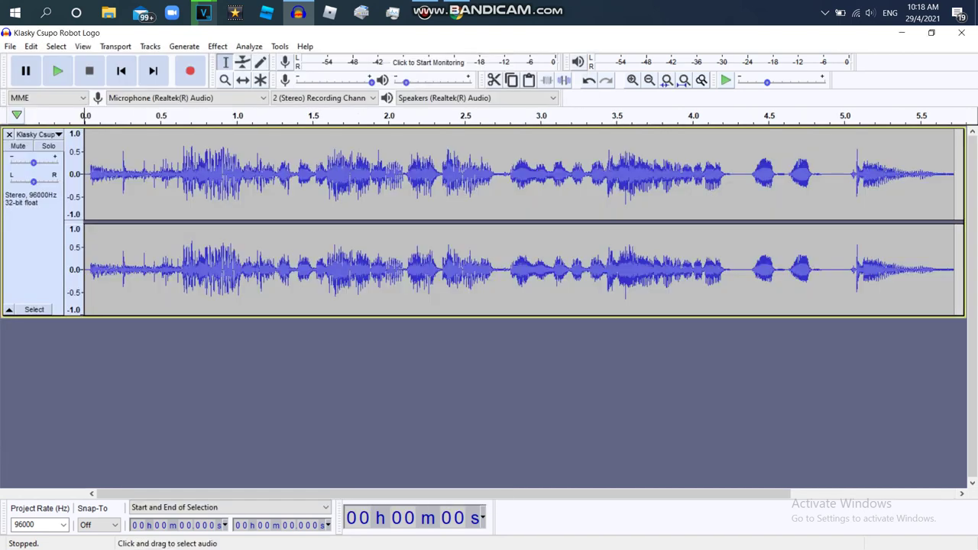
Import Formulator V51.wav as a second track from the video file folder linked on the desktop
left_click(10, 46)
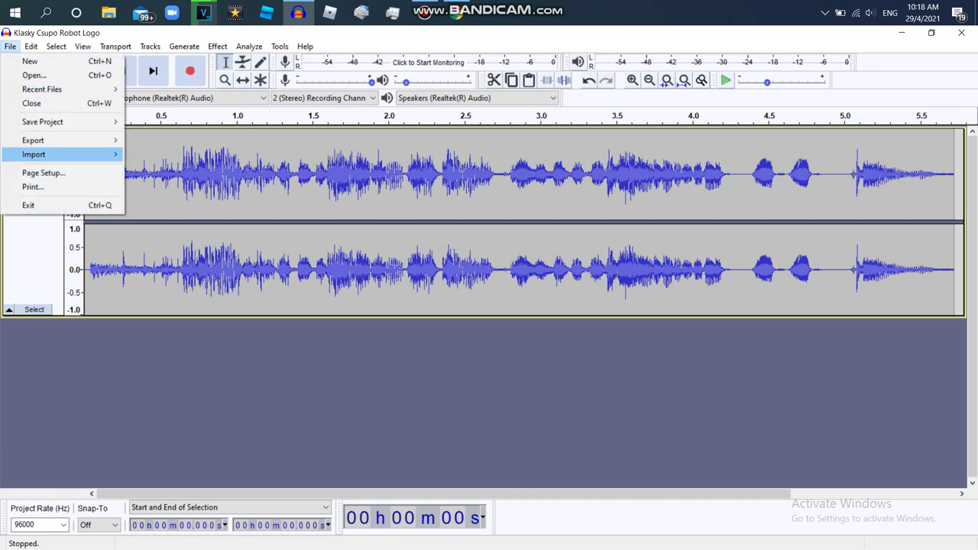
mouse_move(46, 155)
left_click(156, 154)
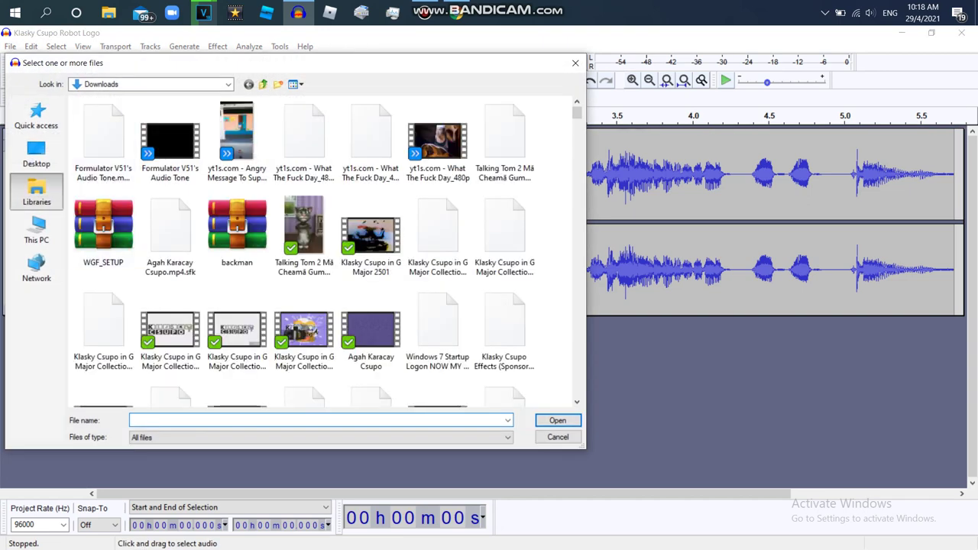
left_click(36, 192)
left_click(36, 229)
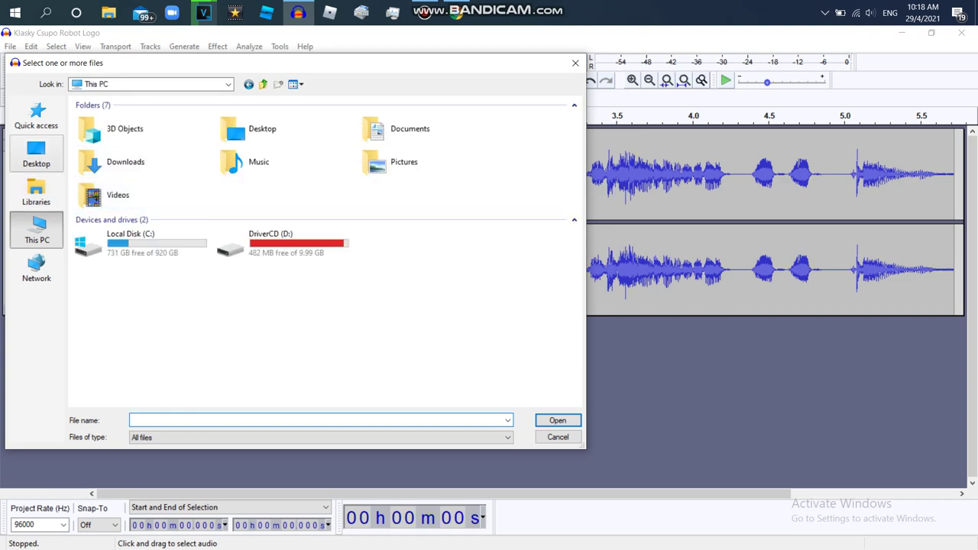
left_click(36, 153)
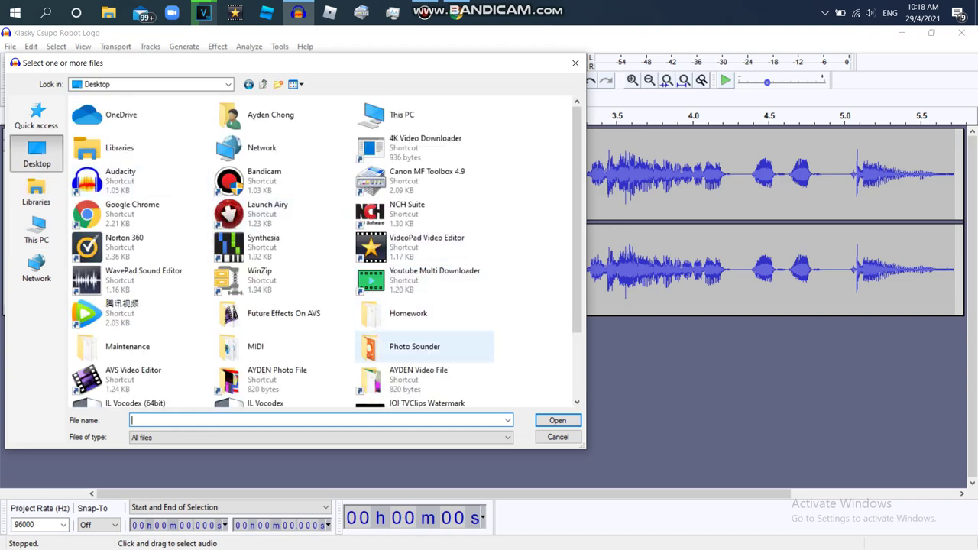
double_click(418, 376)
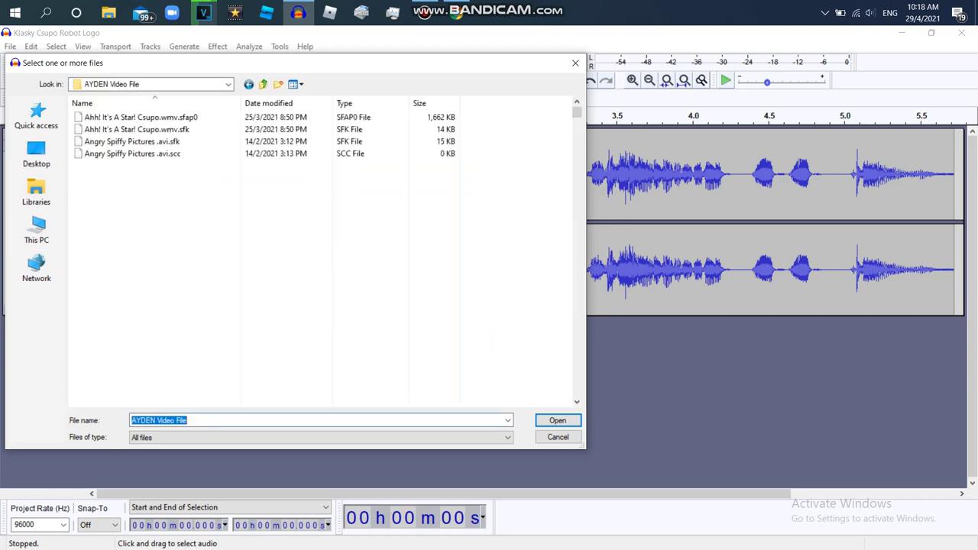
type("for")
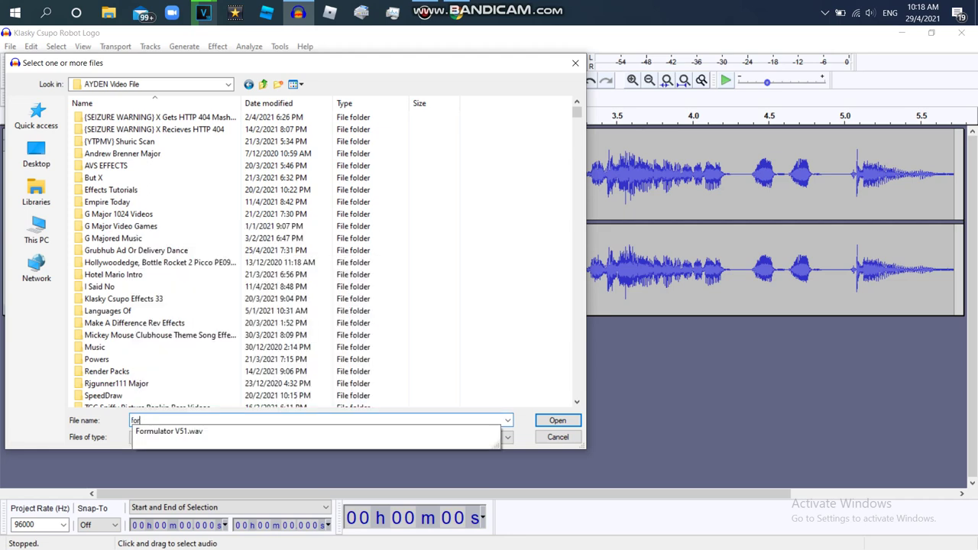
key("Return")
key("Return")
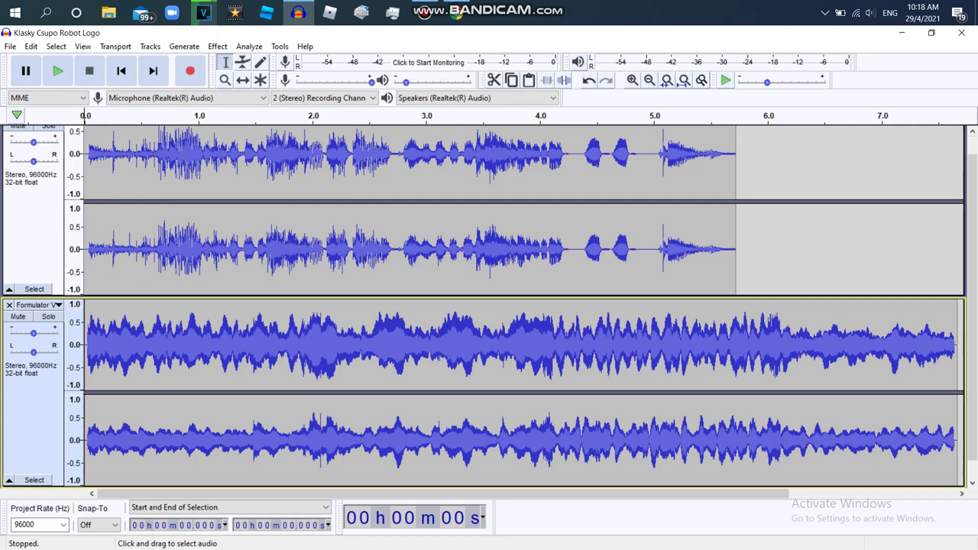
Delete the part of the Formulator V51 track that extends past the end of the Klasky Csupo track, from 5.723 to 7.706 s
left_click_drag(961, 344, 736, 344)
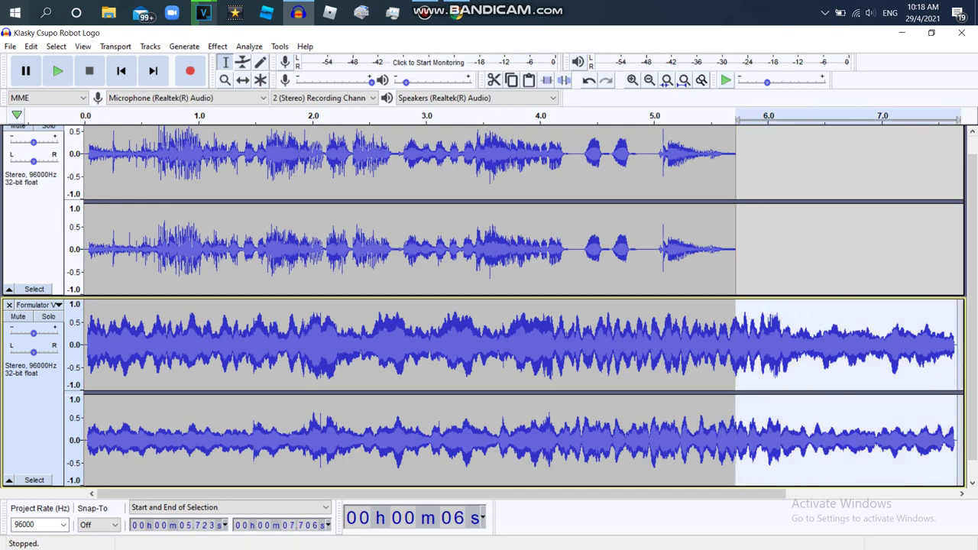
left_click(31, 46)
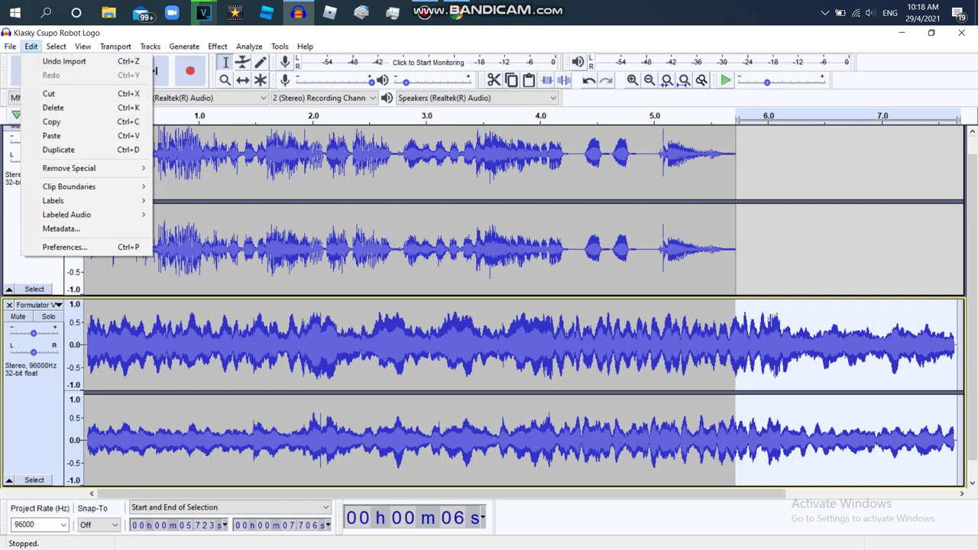
left_click(53, 108)
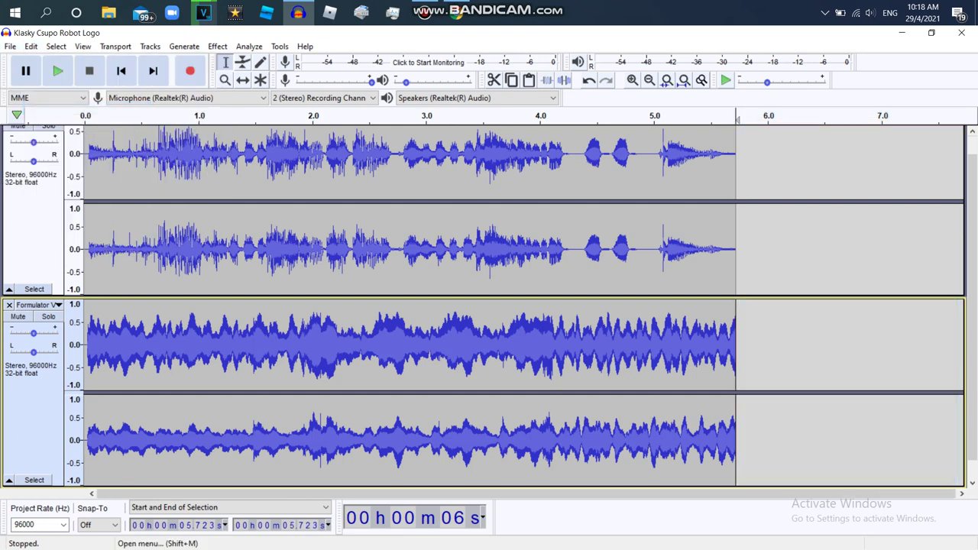
Split the Formulator V51 stereo track and remove its left channel
left_click(58, 305)
left_click(46, 251)
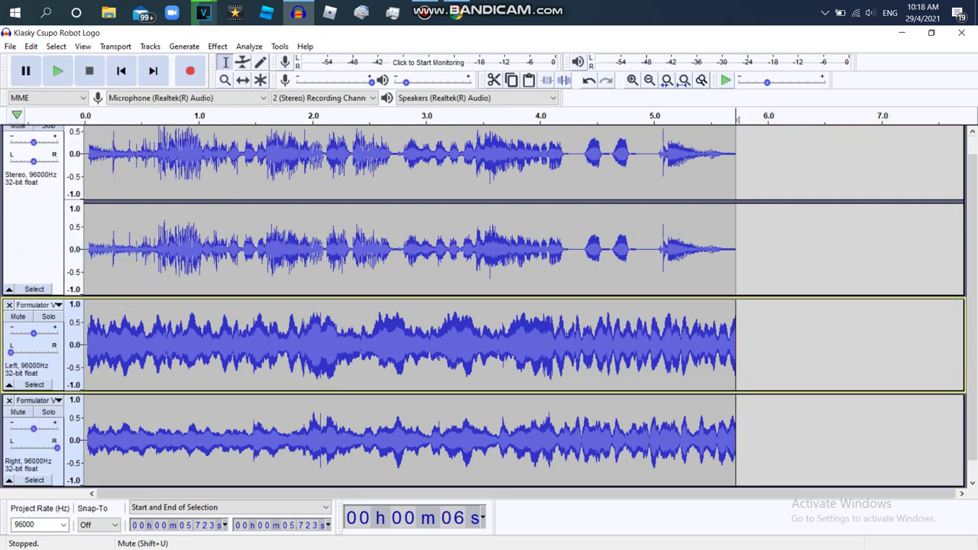
left_click(9, 305)
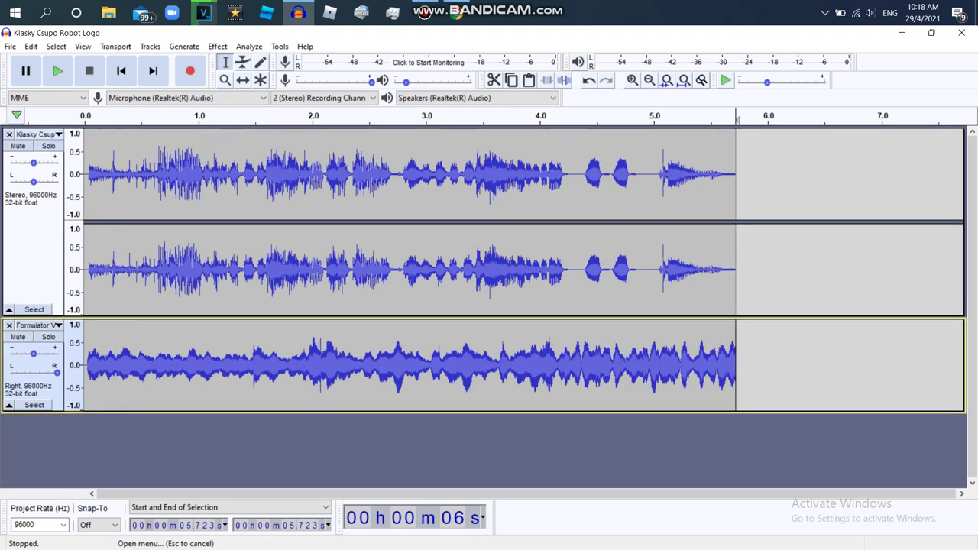
Split the Klasky Csupo stereo track and remove its right channel
left_click(58, 133)
left_click(46, 326)
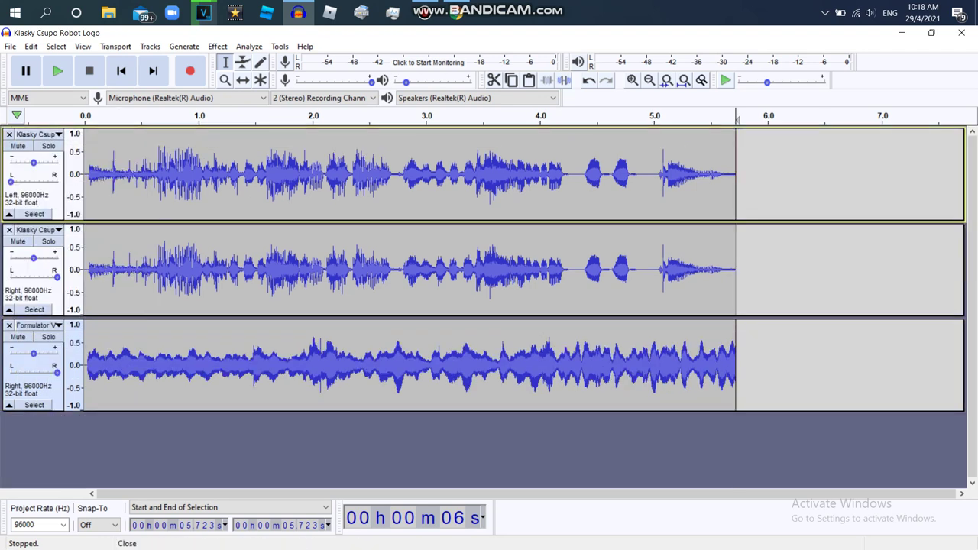
left_click(9, 230)
Combine the Klasky Csupo left channel and the Formulator V51 right channel into one stereo track and select it entirely
left_click(58, 133)
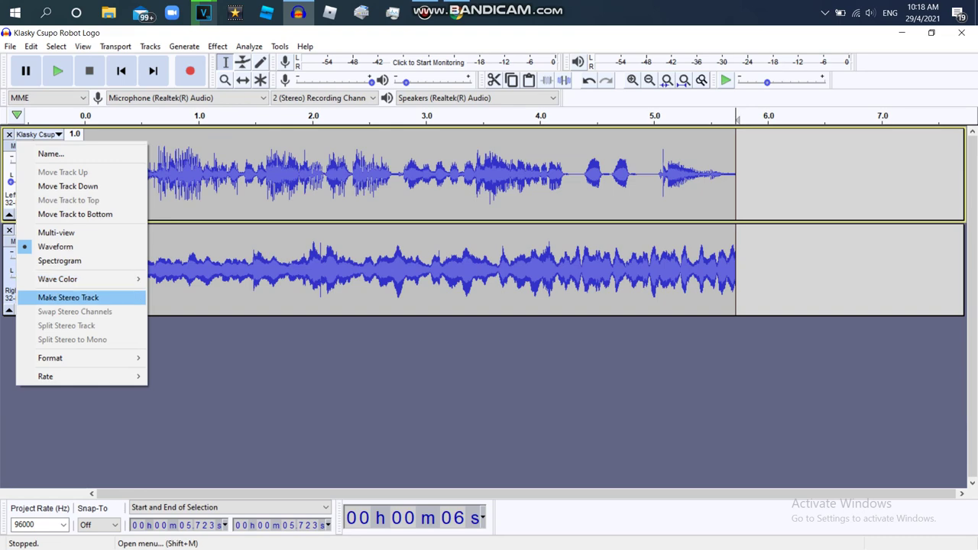
left_click(68, 297)
left_click(34, 309)
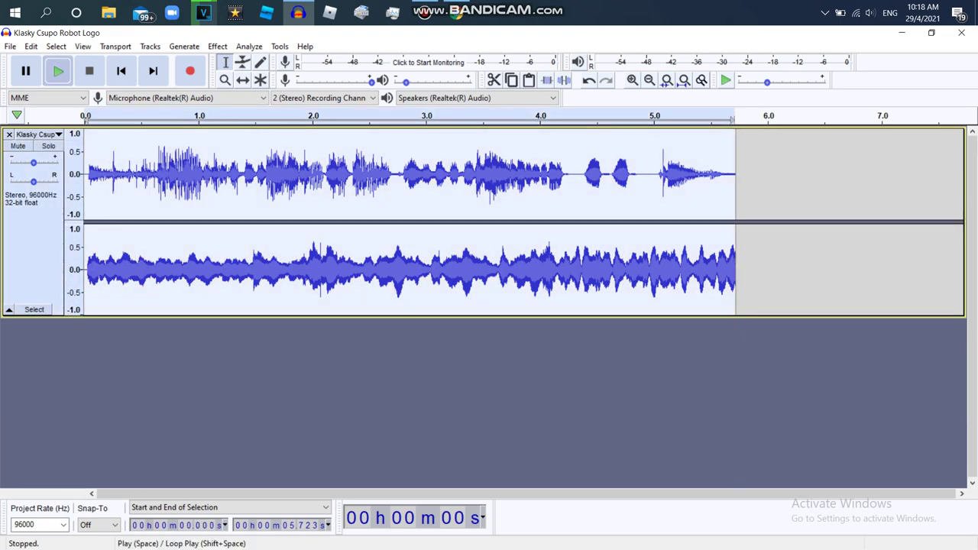
Play back the combined stereo track to check the audio, and stop playback
left_click(58, 70)
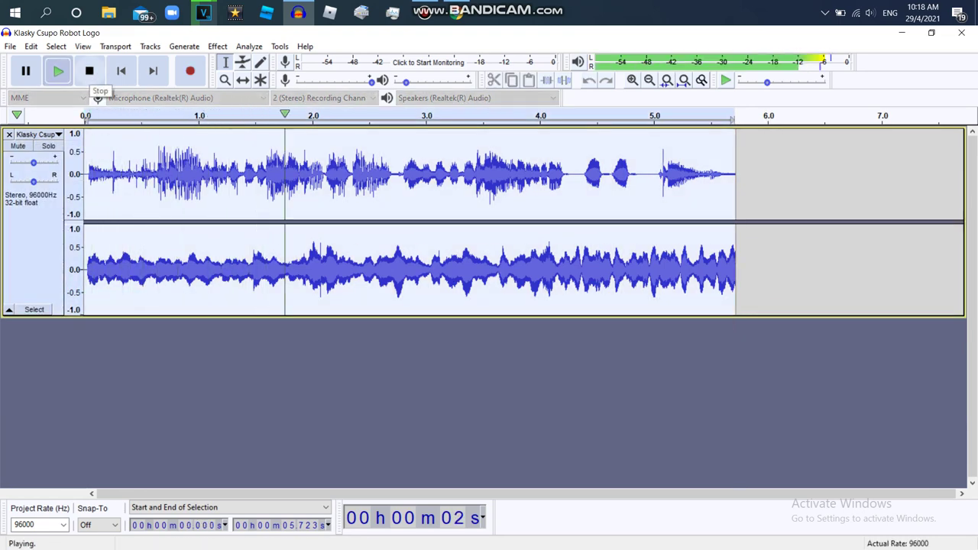
left_click(90, 71)
left_click(807, 175)
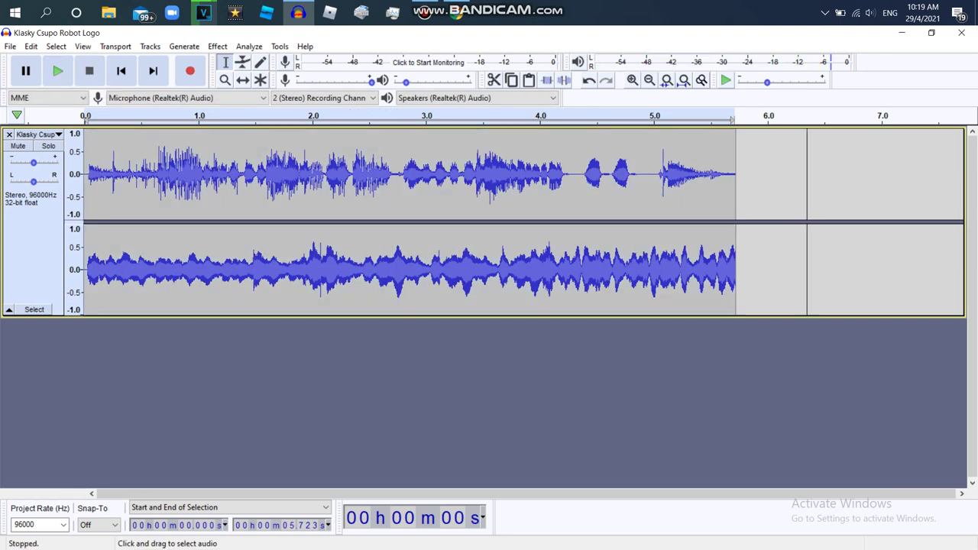
Apply the Vocoder effect to the entire stereo track with distance 20, both channels, 40 bands and 100% original audio, and audition it
double_click(807, 176)
left_click(218, 46)
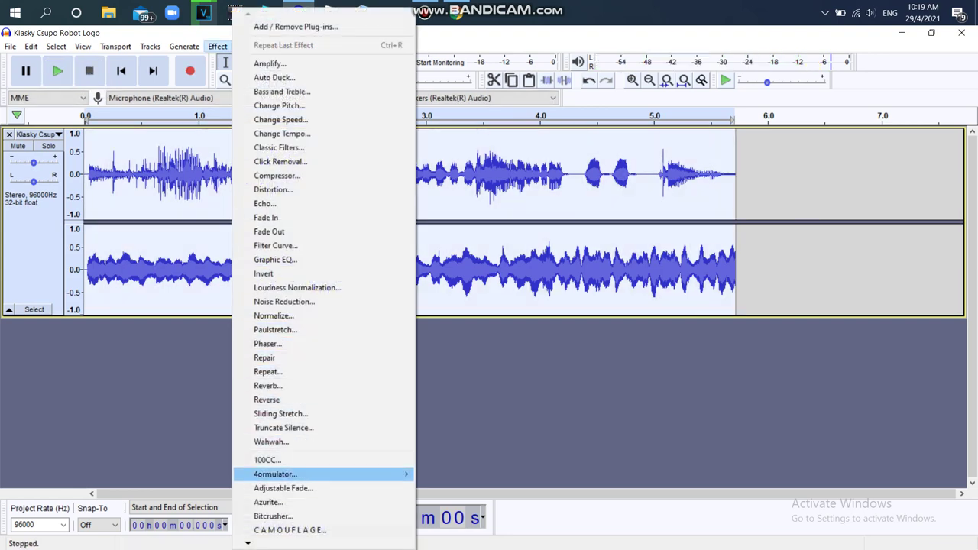
mouse_move(249, 543)
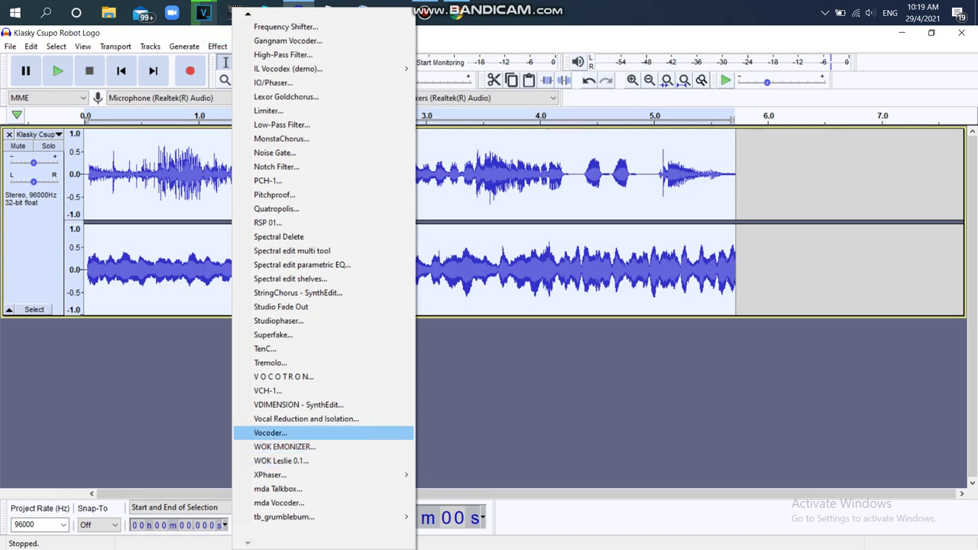
left_click(270, 433)
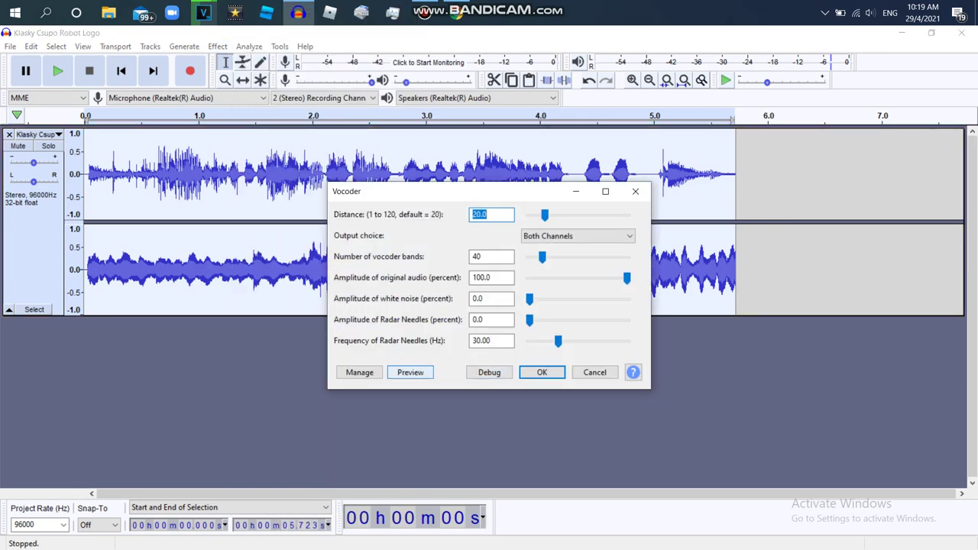
left_click(411, 372)
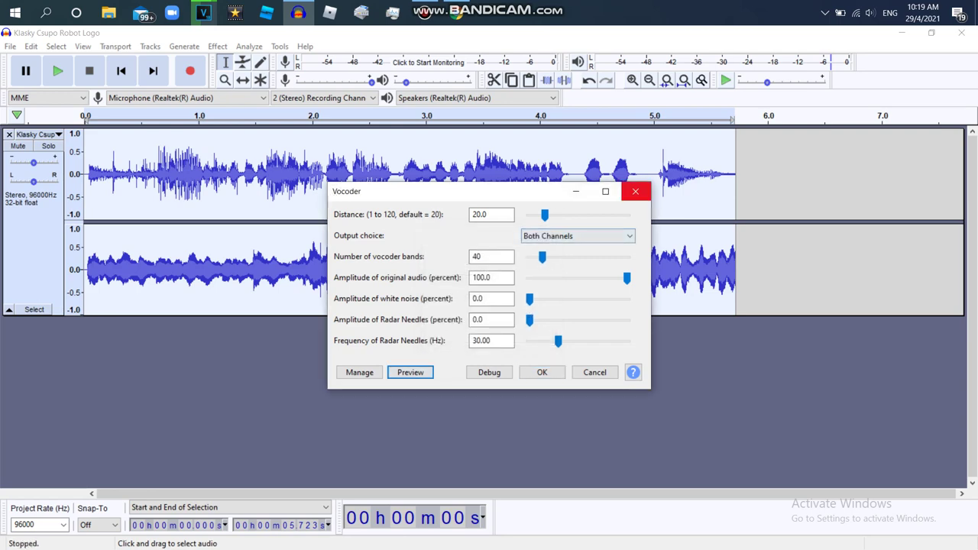
left_click(411, 372)
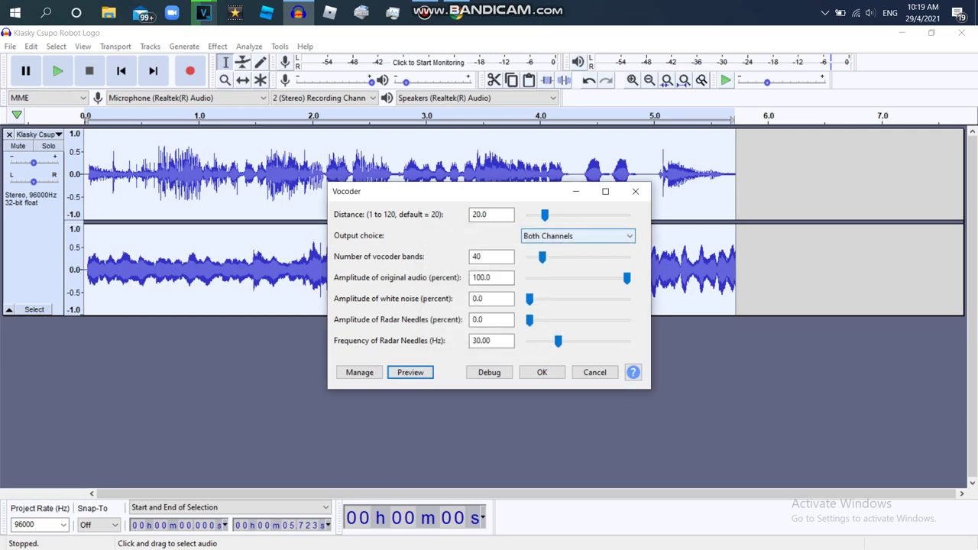
left_click(542, 372)
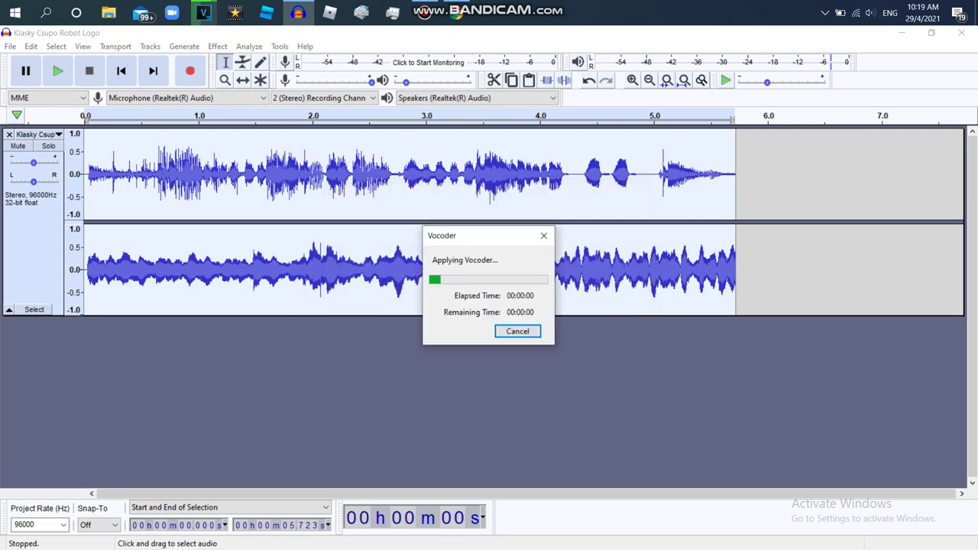
key("space")
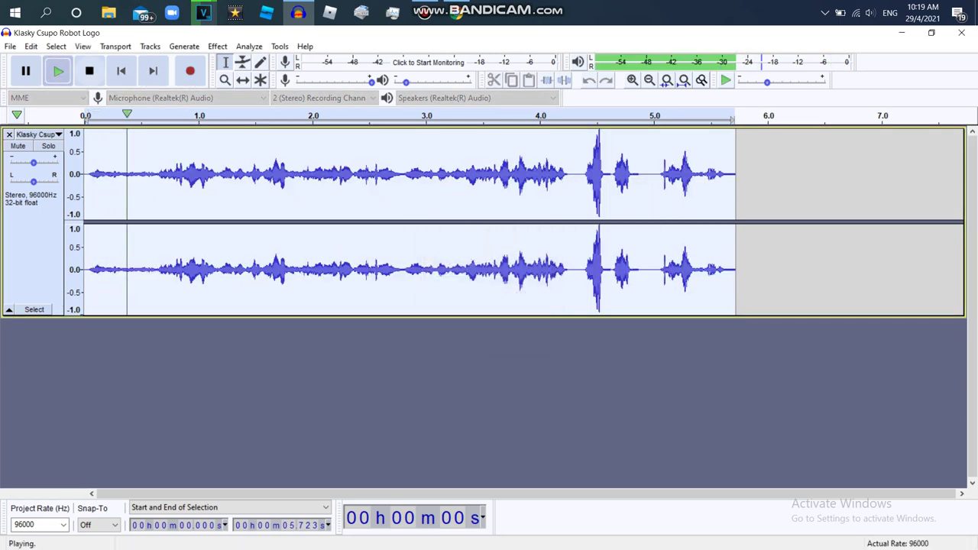
Export the audio as 16-bit WAV named "Klasky Csupo Robot Logo in Formulator V51" with empty metadata, and close the project without saving
left_click(10, 47)
mouse_move(46, 140)
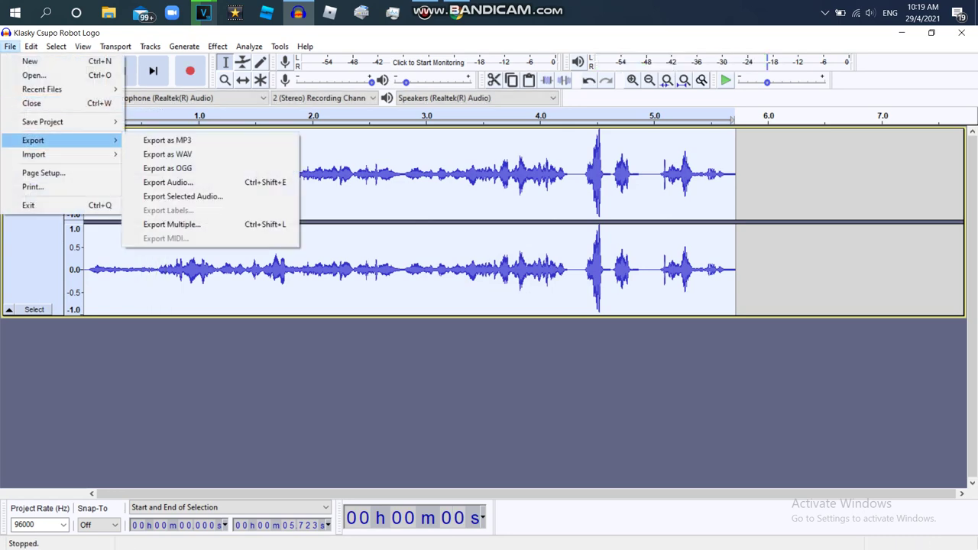
left_click(168, 154)
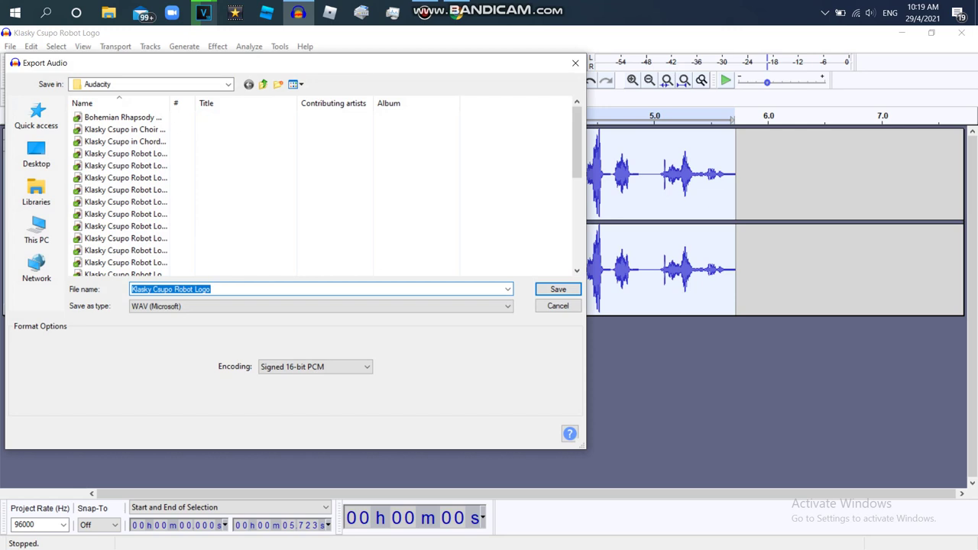
key("End")
type("i")
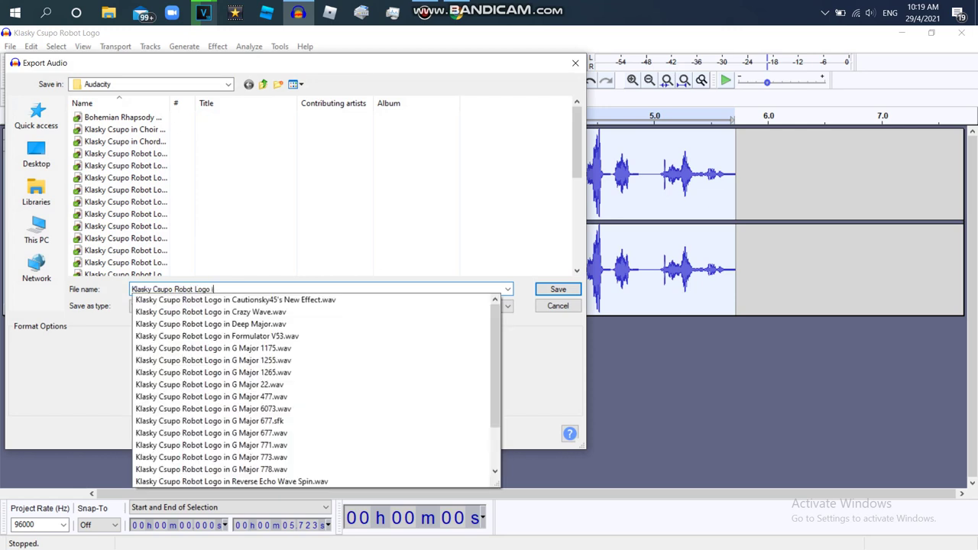
type("n Formula")
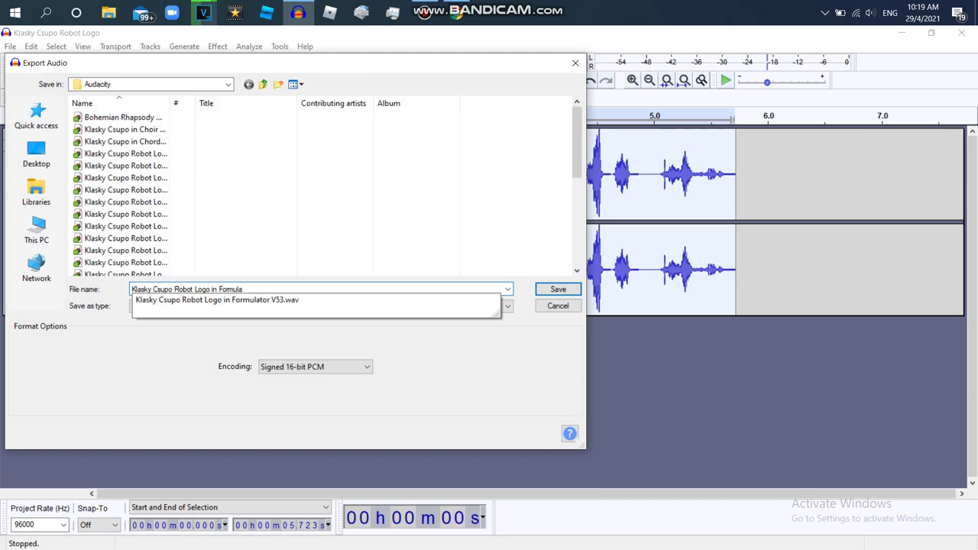
type("1")
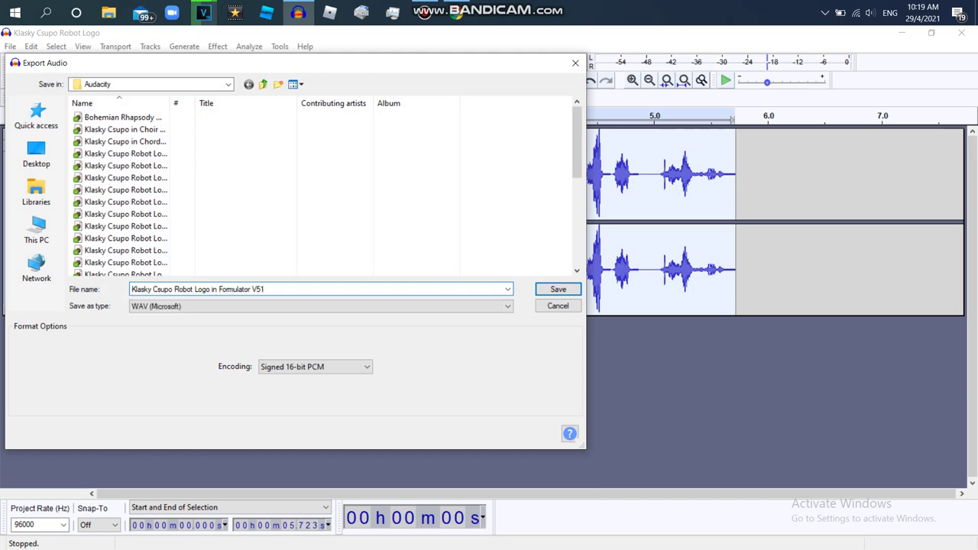
key("Return")
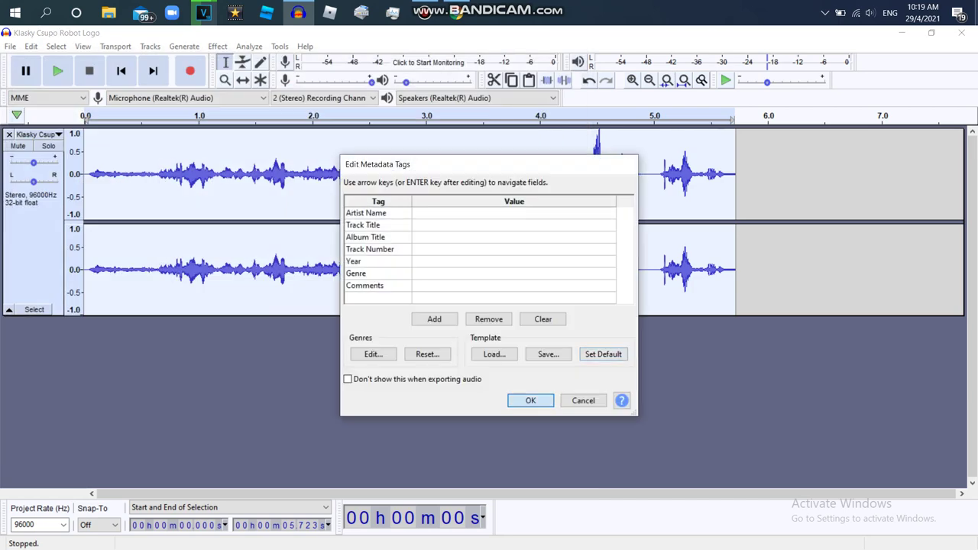
key("Return")
key("alt+F4")
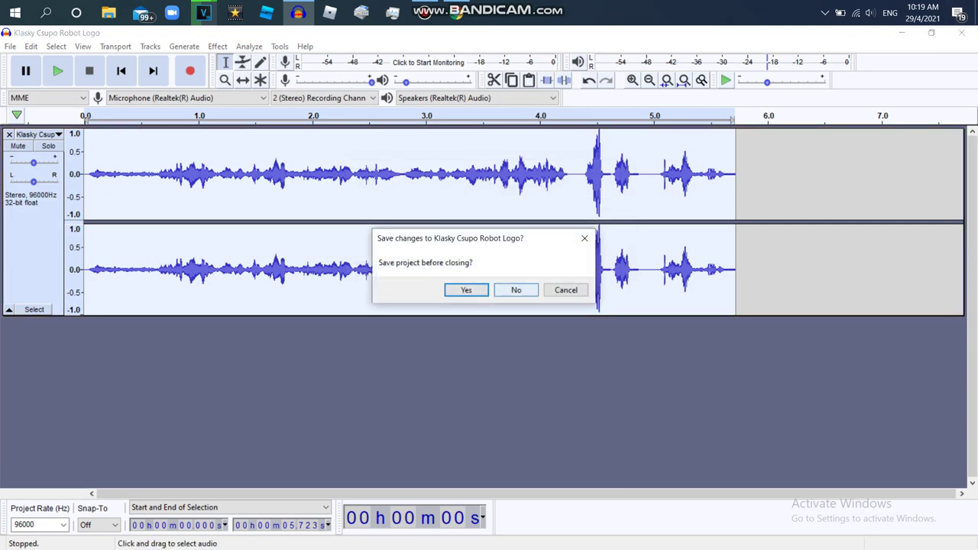
left_click(516, 290)
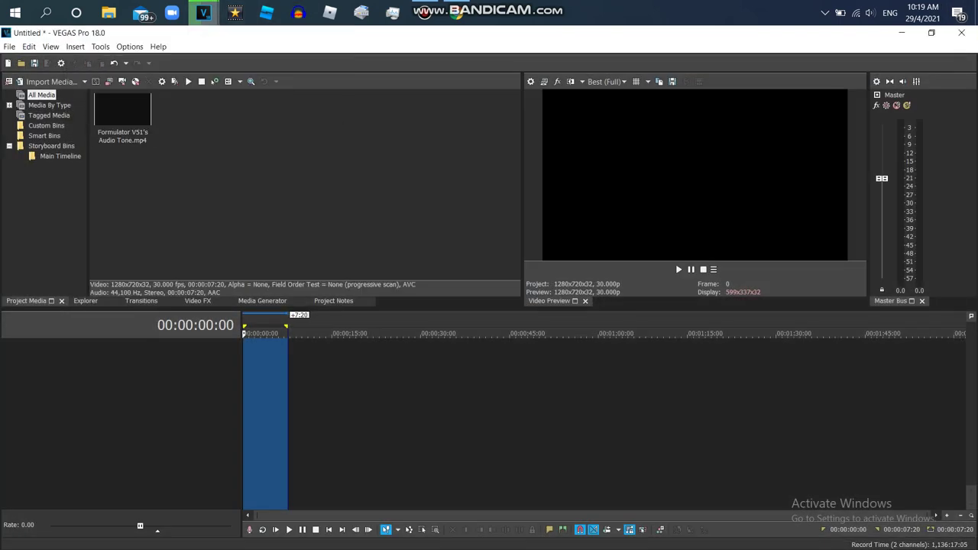
In VEGAS Pro, remove Formulator V51's Audio Tone.mp4 from the project media
left_click(134, 132)
right_click(135, 131)
left_click(181, 298)
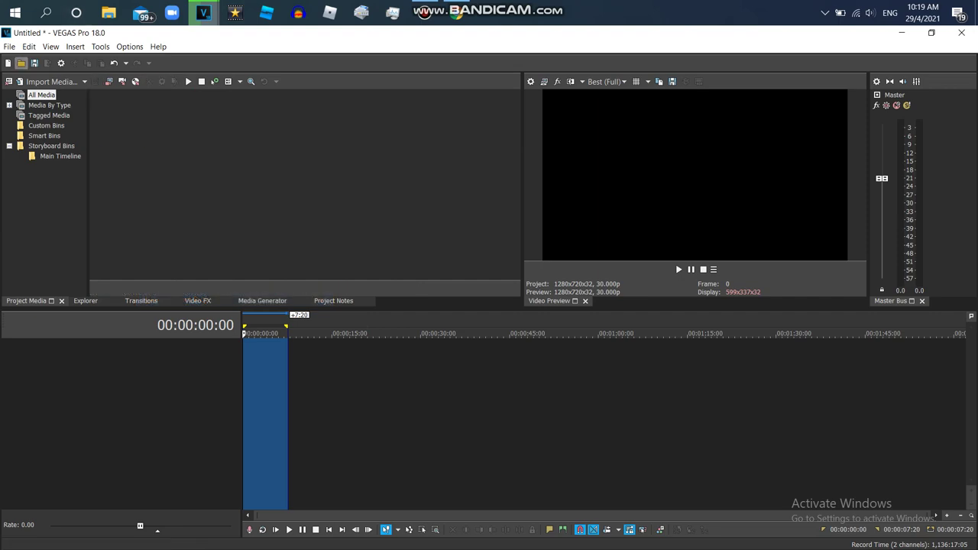
Add the Klasky Csupo Robot Logo {FULLSCREEN 70fps} video from the Videos folder to the timeline and play it to about 00:00:01;07
key("ctrl+o")
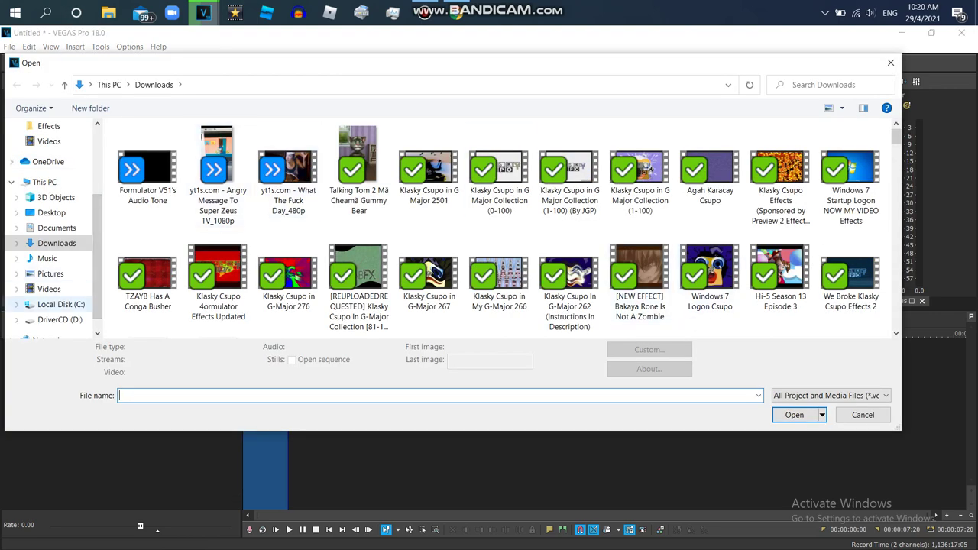
left_click(49, 288)
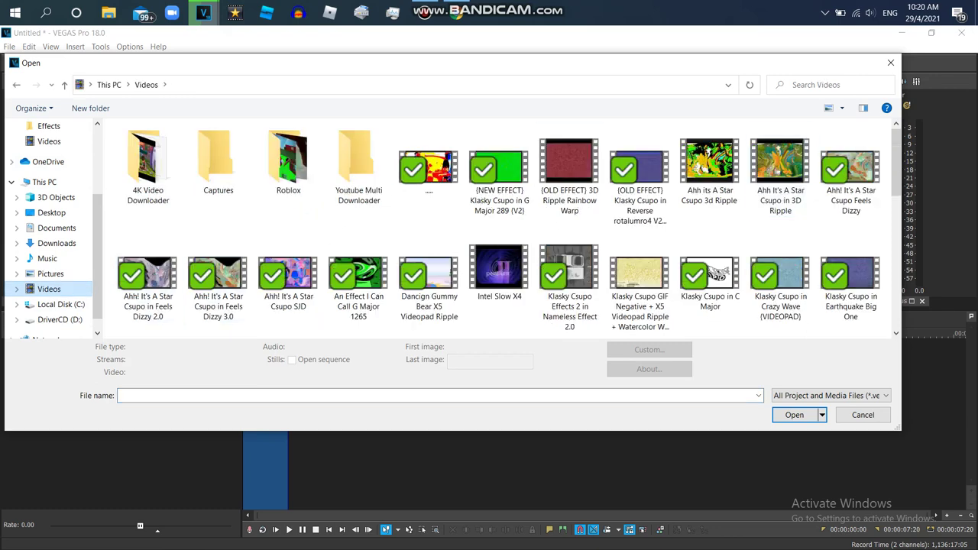
scroll(780, 176, "down", 1)
left_click_drag(896, 163, 897, 186)
double_click(850, 289)
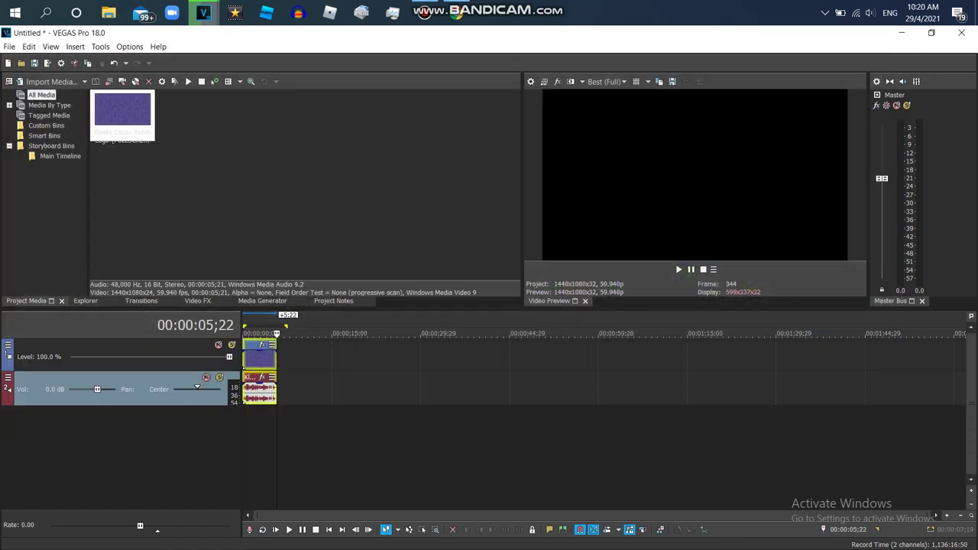
key("space")
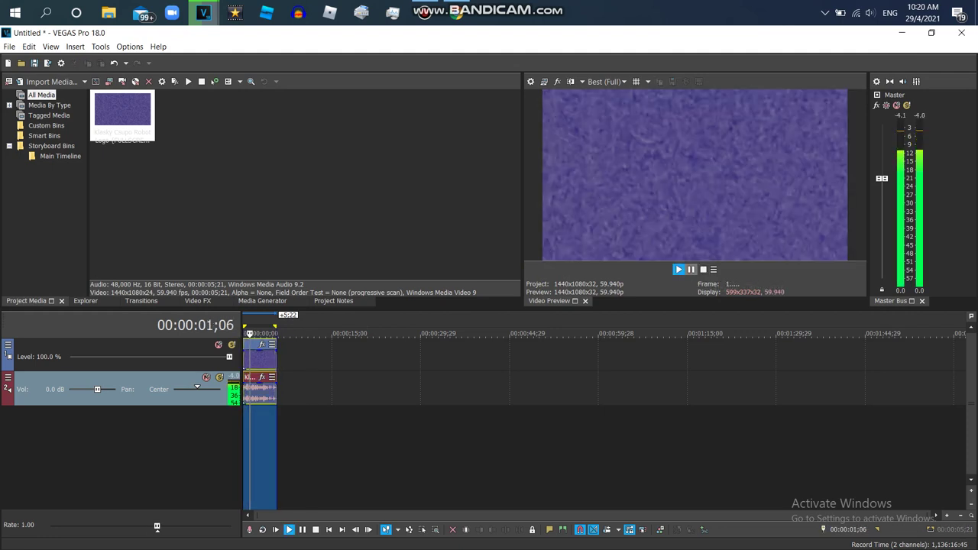
left_click(691, 269)
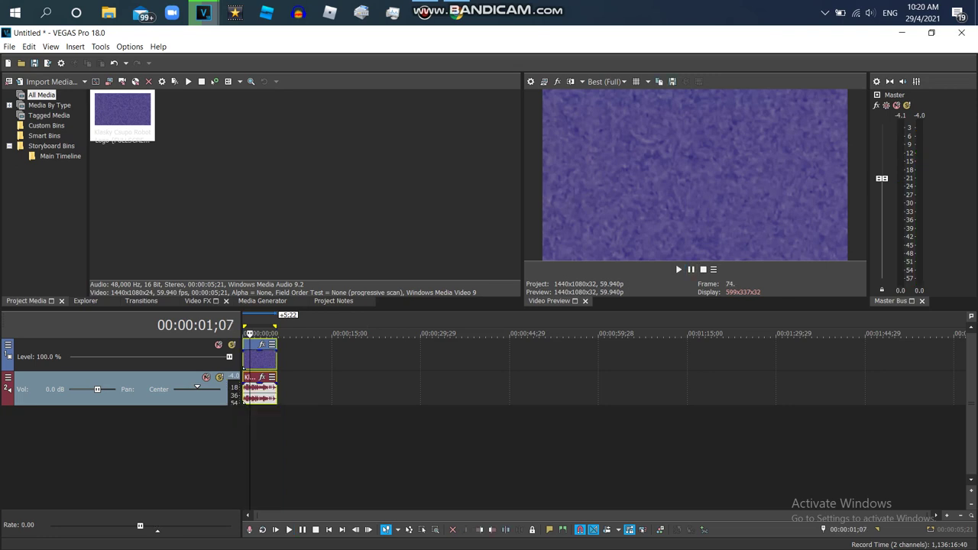
Apply the Invert effect with the (Default) preset to the Klasky Csupo Robot Logo video event
left_click(198, 301)
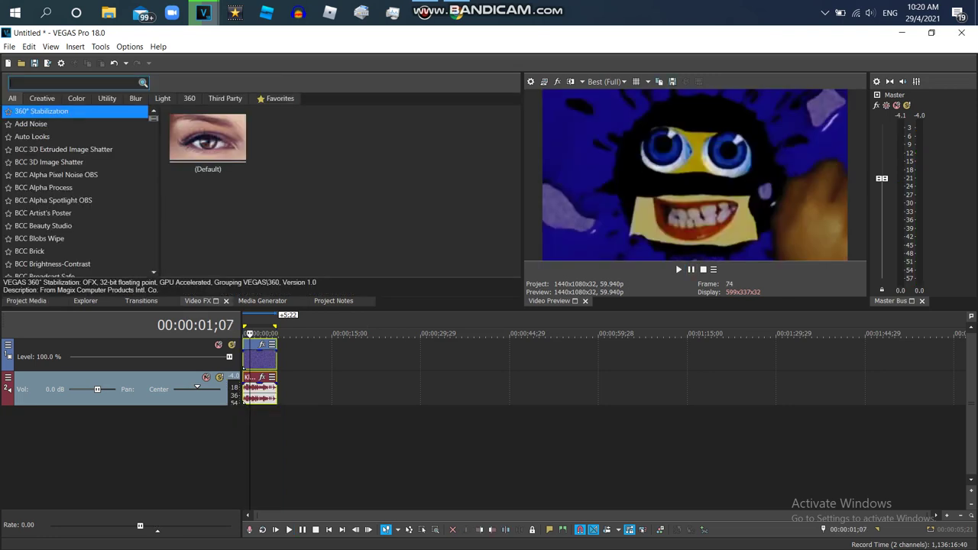
scroll(76, 191, "down", 15)
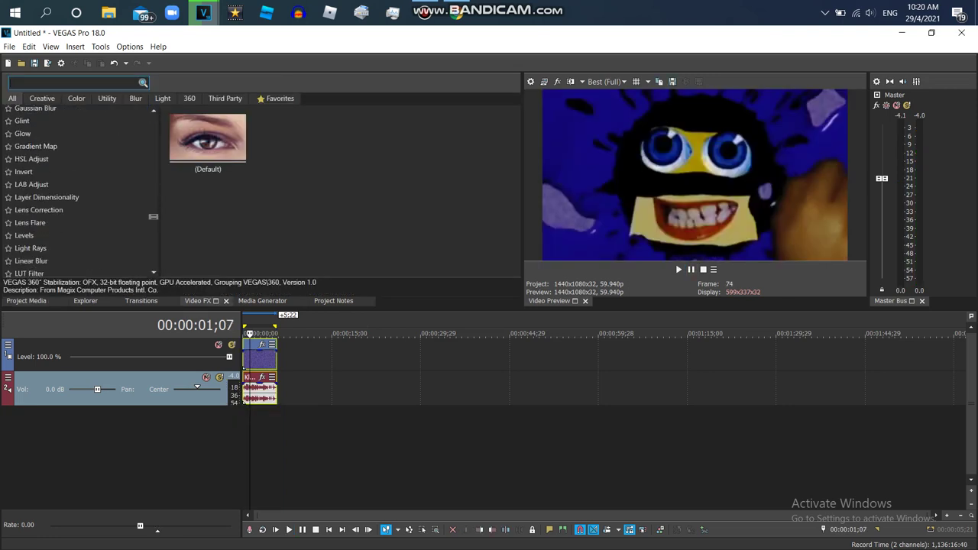
left_click(31, 159)
left_click(24, 172)
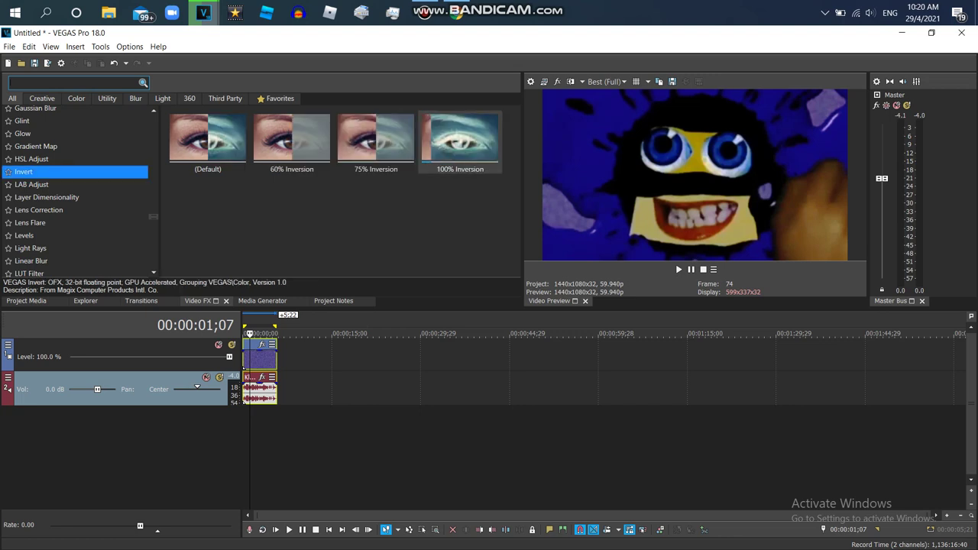
left_click(207, 143)
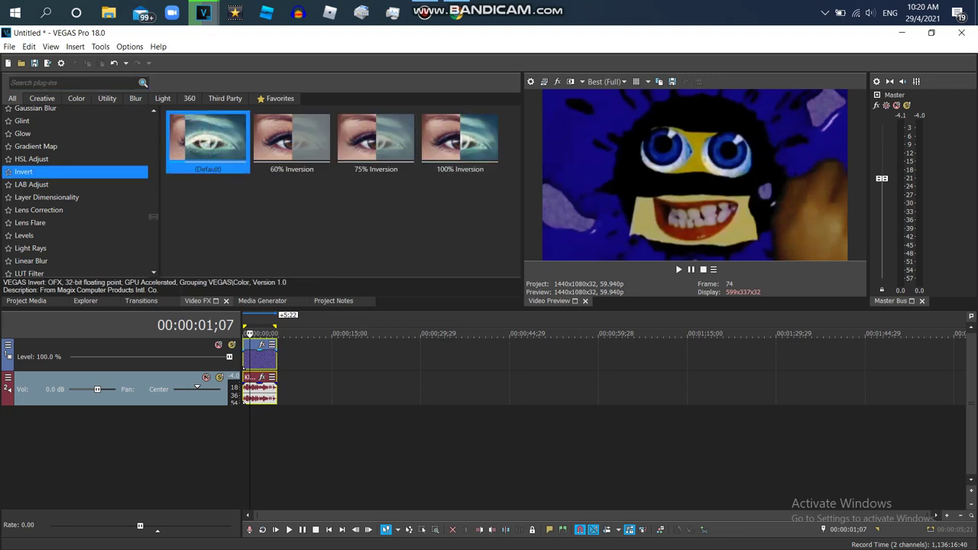
left_click_drag(208, 143, 260, 358)
Add the HSL Adjust effect with the Invert Color preset to the video event's effect chain
left_click_drag(99, 149, 129, 297)
left_click(32, 159)
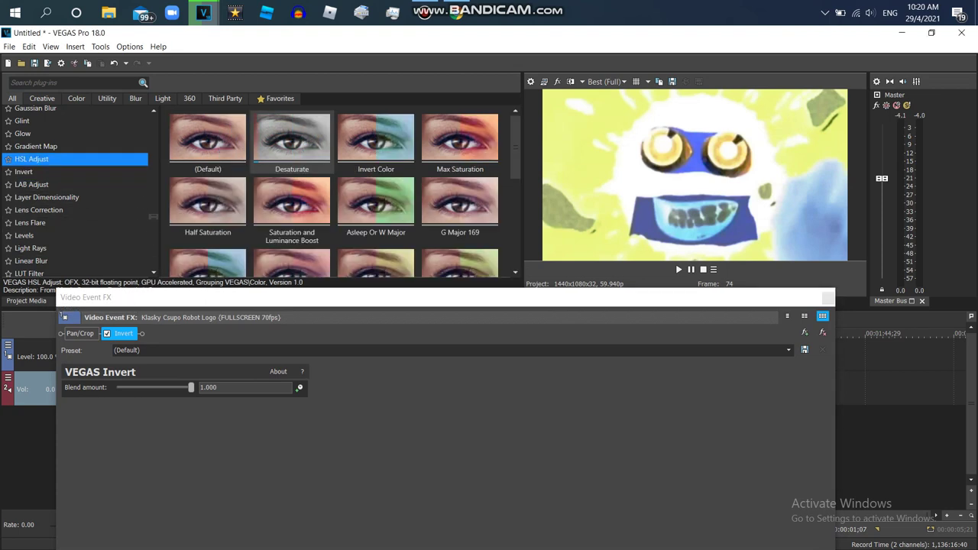
left_click(376, 143)
left_click_drag(376, 143, 306, 428)
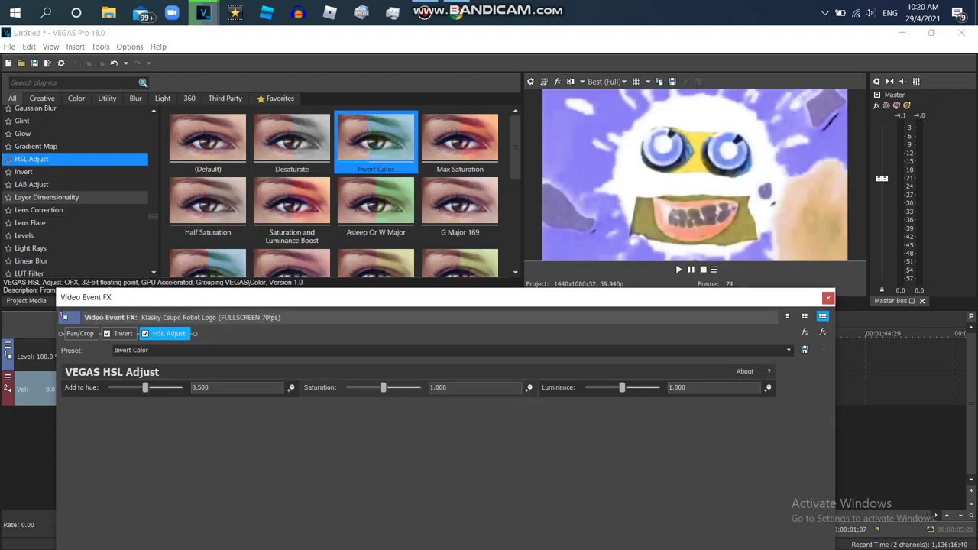
Add the LAB Adjust effect with the Invert Luminosity preset after HSL Adjust in the event's effect chain
left_click(33, 185)
left_click(31, 184)
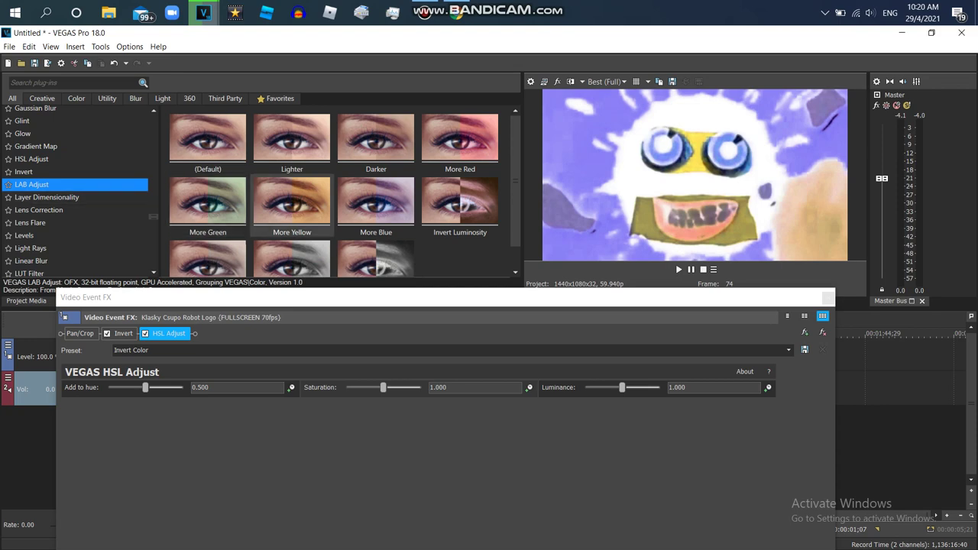
double_click(459, 202)
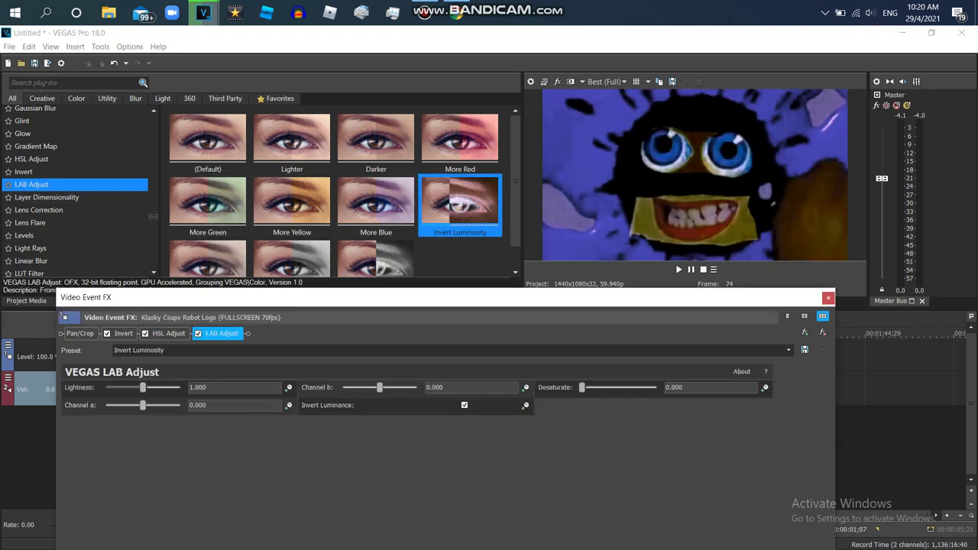
Add the Mirror effect with the Reflect Top preset to the video event
left_click_drag(115, 298, 125, 332)
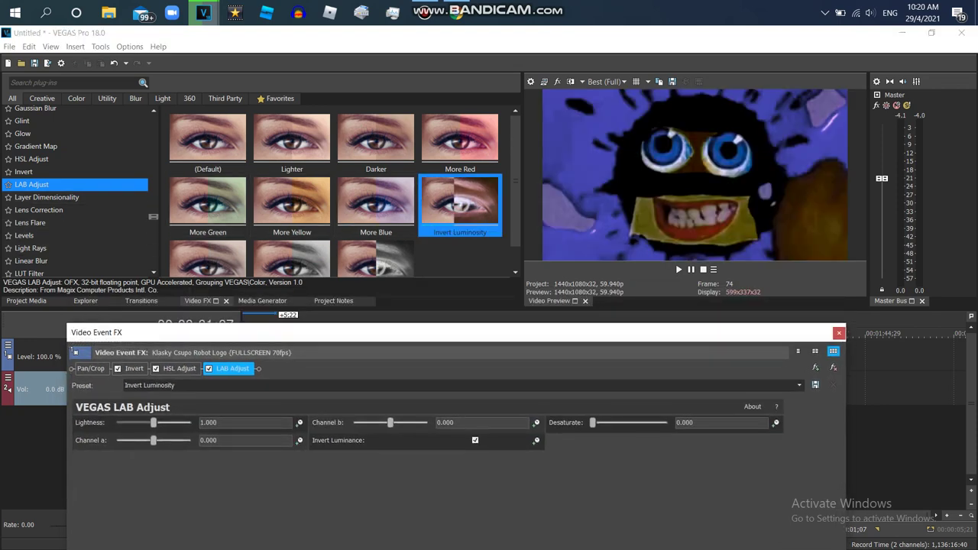
scroll(77, 255, "down", 2)
left_click(46, 255)
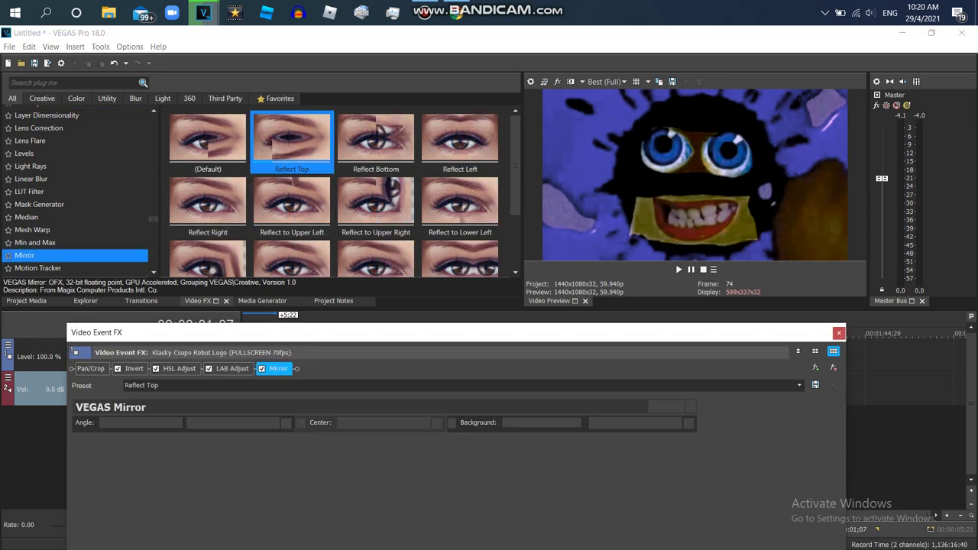
Add the TV Simulator effect with the Crazy Diamond preset after Mirror in the event's effect chain
scroll(76, 191, "down", 20)
left_click_drag(154, 264, 154, 233)
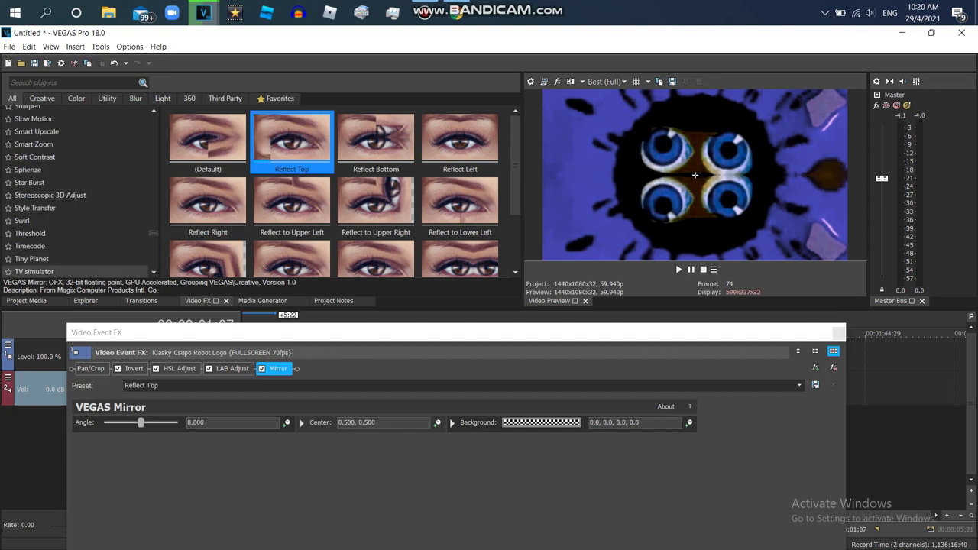
left_click(46, 272)
left_click_drag(460, 144, 382, 370)
key("Return")
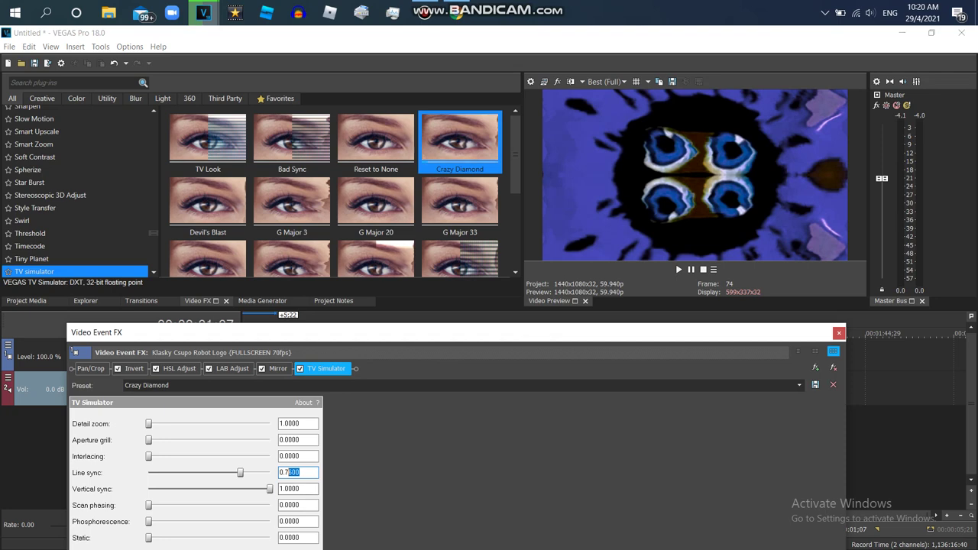
Add a second HSL Adjust effect with the Invert Color preset after TV Simulator in the event's effect chain
left_click_drag(154, 233, 154, 226)
scroll(77, 191, "up", 8)
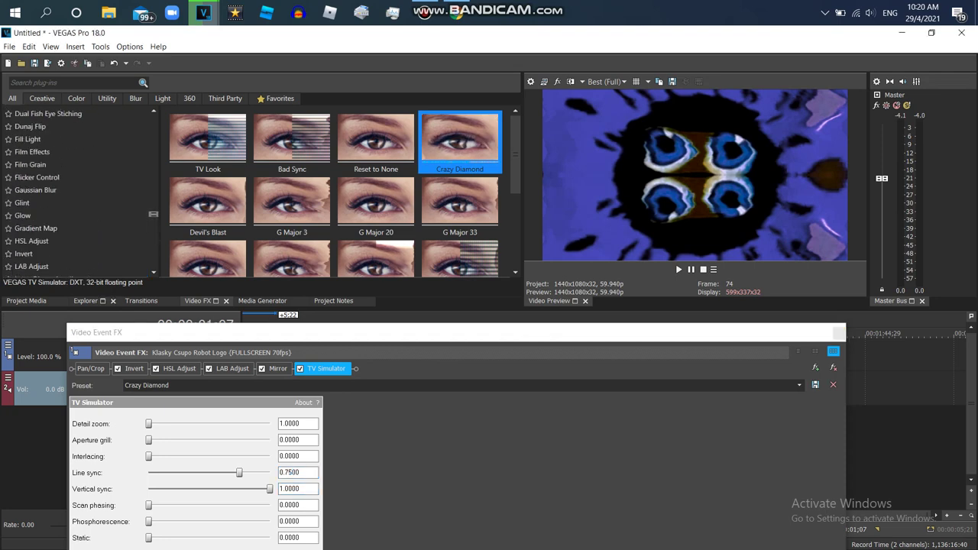
left_click(31, 241)
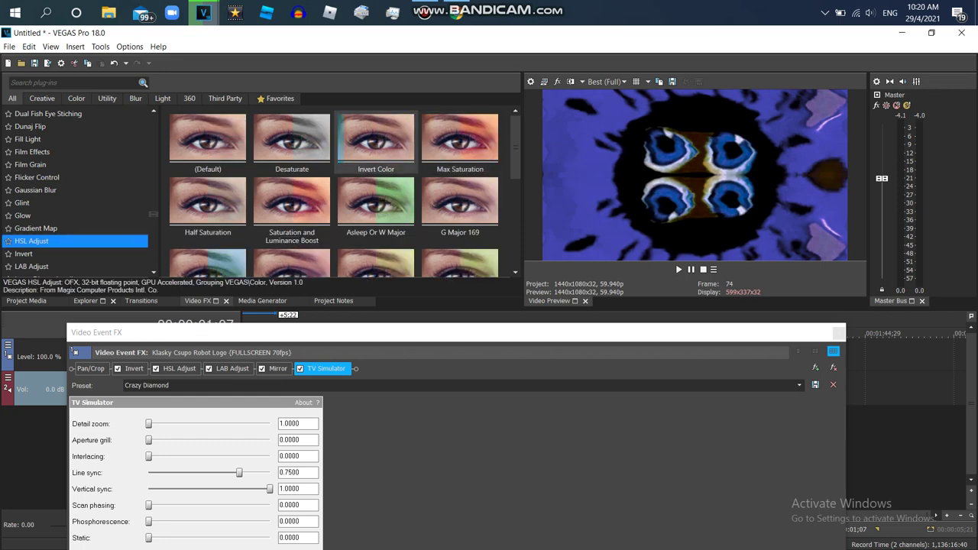
left_click_drag(376, 143, 375, 428)
Add a second Mirror effect with the Reflect Left preset, and move the second HSL Adjust ahead of the first Mirror in the chain
left_click_drag(154, 214, 154, 221)
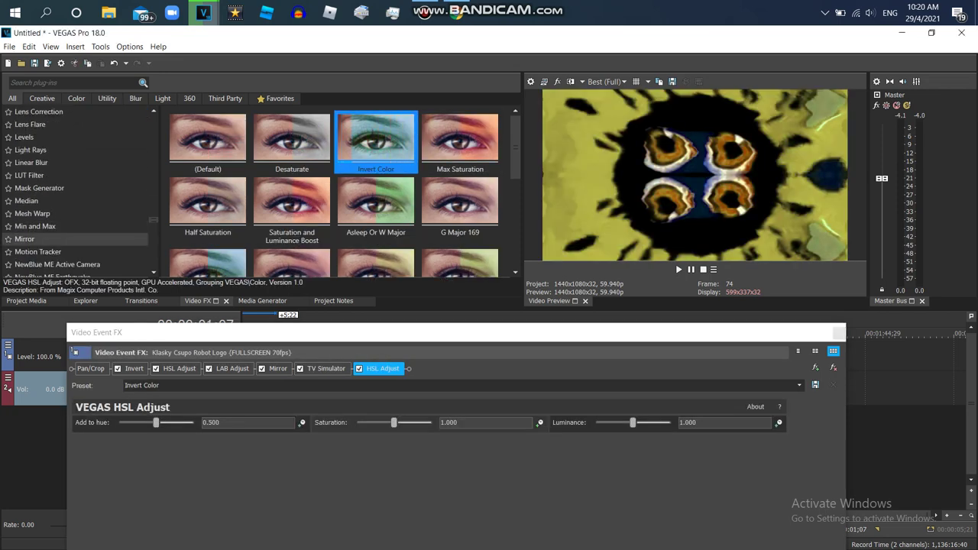
left_click(77, 239)
double_click(459, 138)
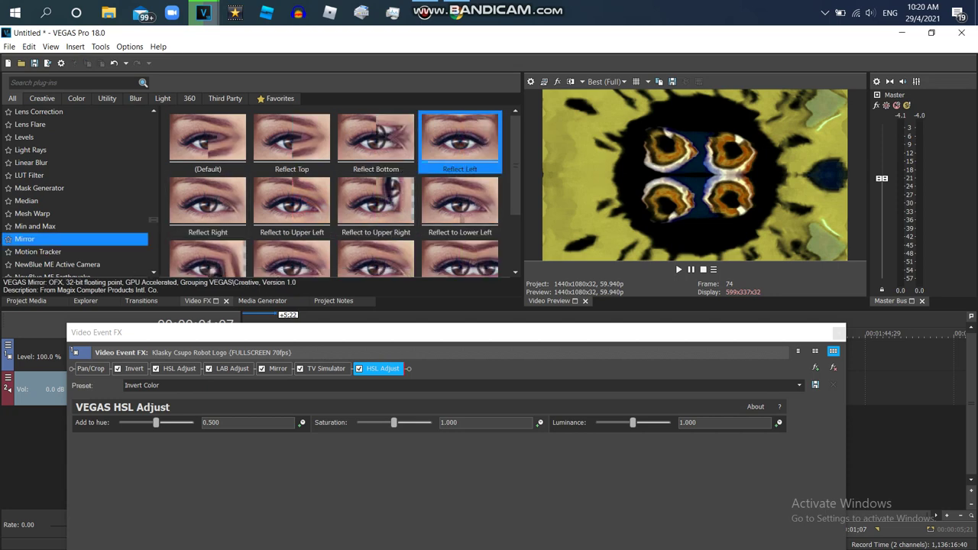
left_click_drag(382, 368, 277, 368)
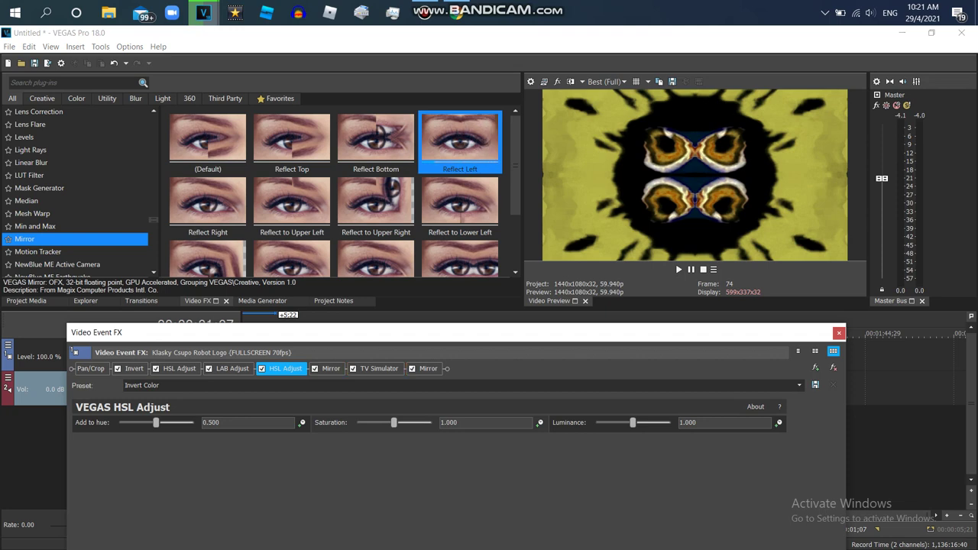
left_click(839, 334)
Delete the audio track beneath the logo video from the timeline
double_click(261, 393)
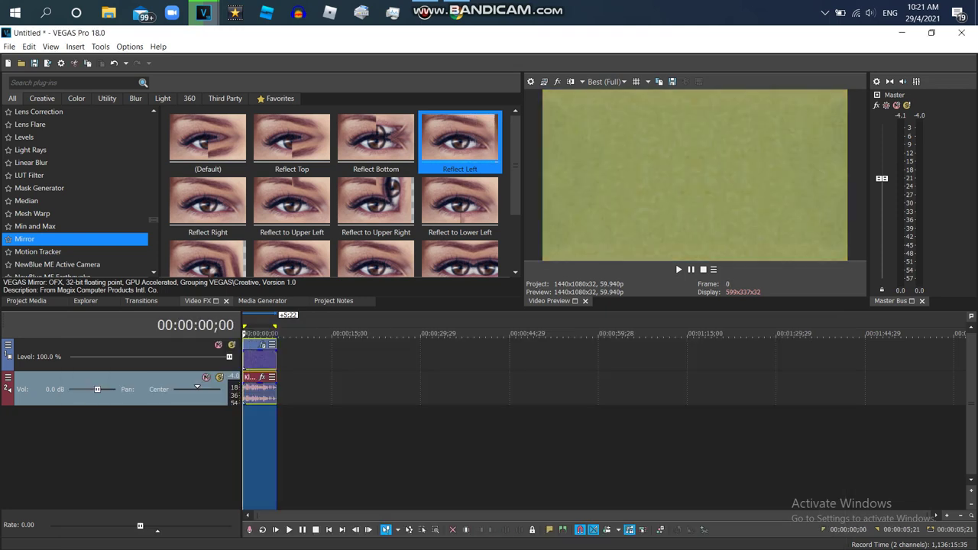
right_click(418, 394)
left_click(451, 292)
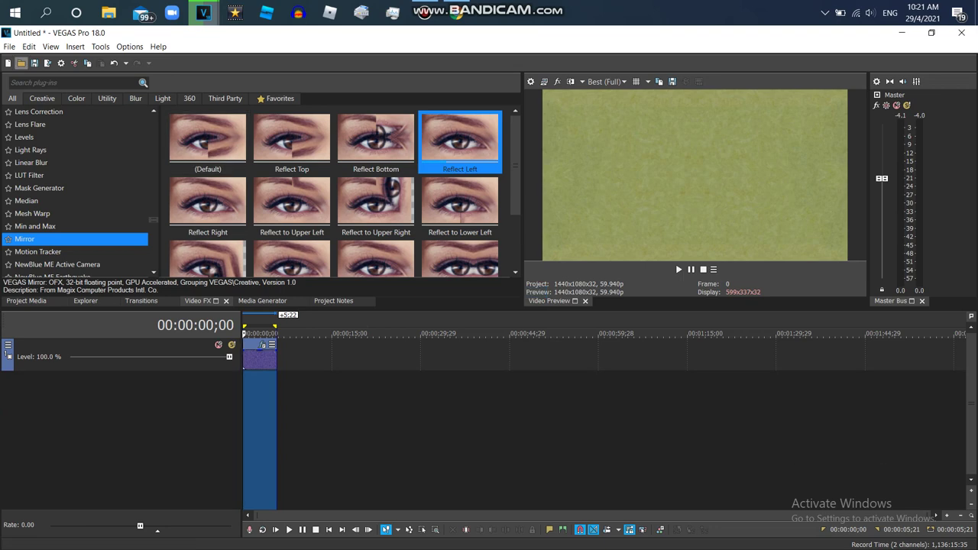
Start opening a media file and look through the Music\Recycle folder for the vocoded audio
key("ctrl+o")
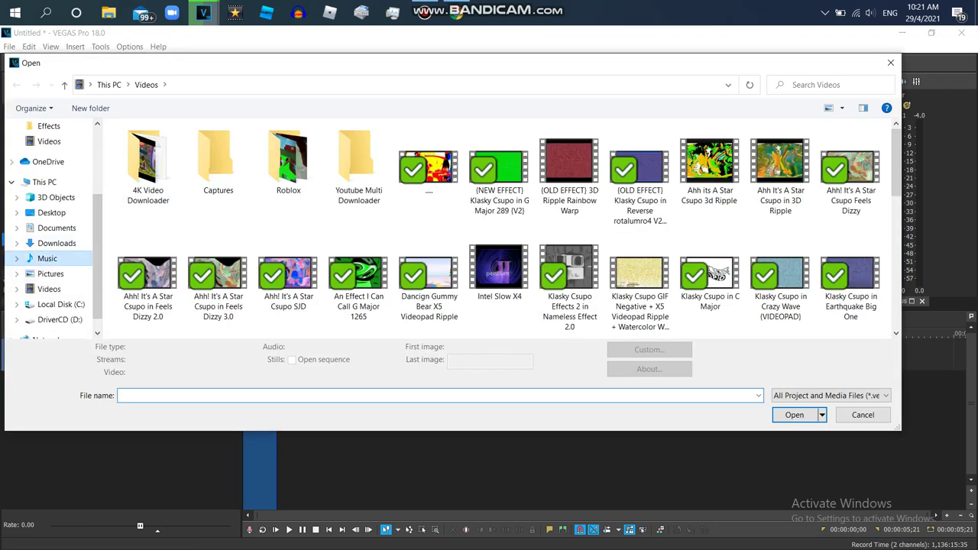
left_click(48, 259)
double_click(143, 159)
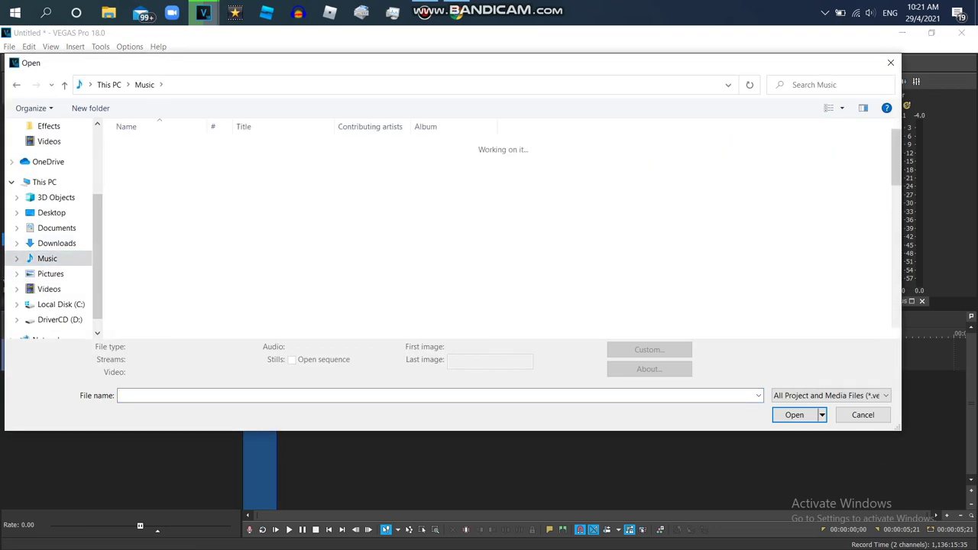
double_click(164, 243)
left_click(165, 242)
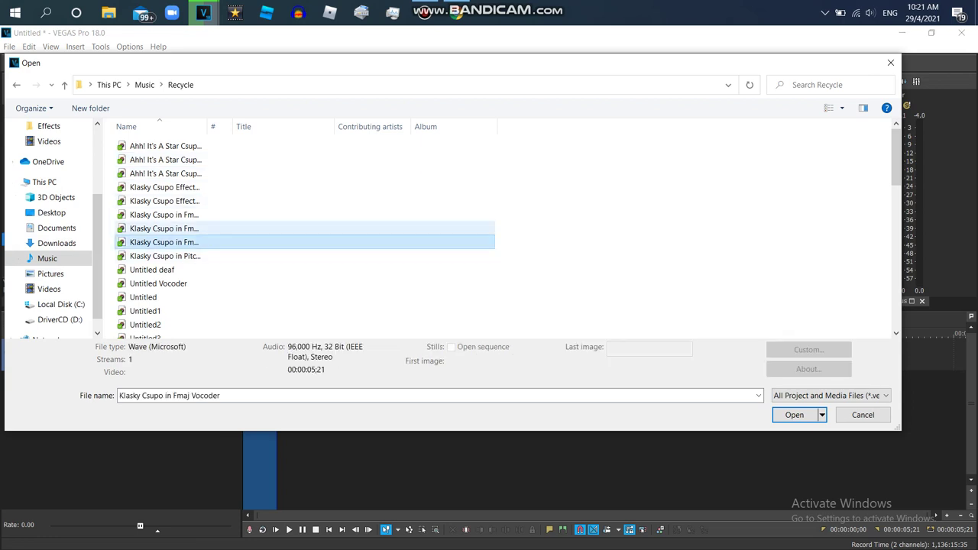
left_click(164, 229)
left_click(164, 214)
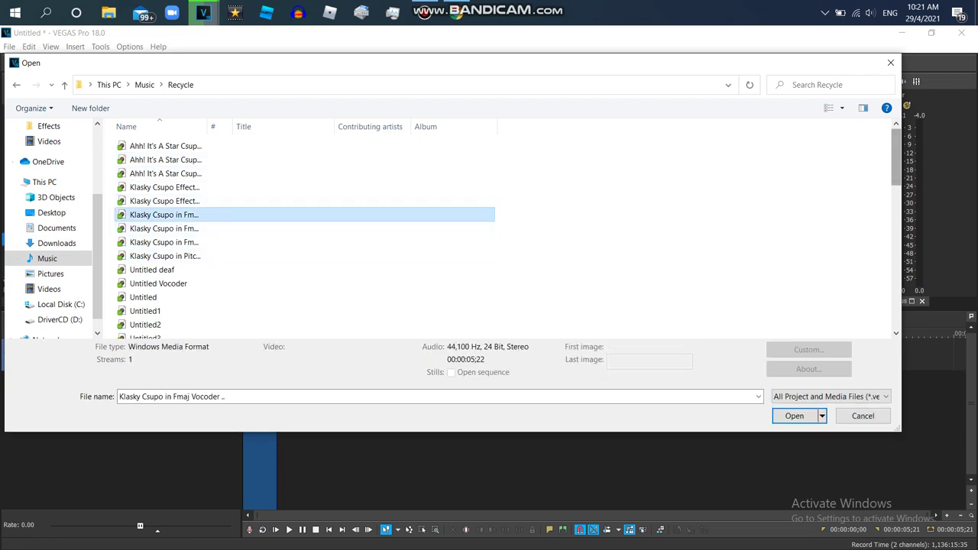
scroll(306, 229, "down", 10)
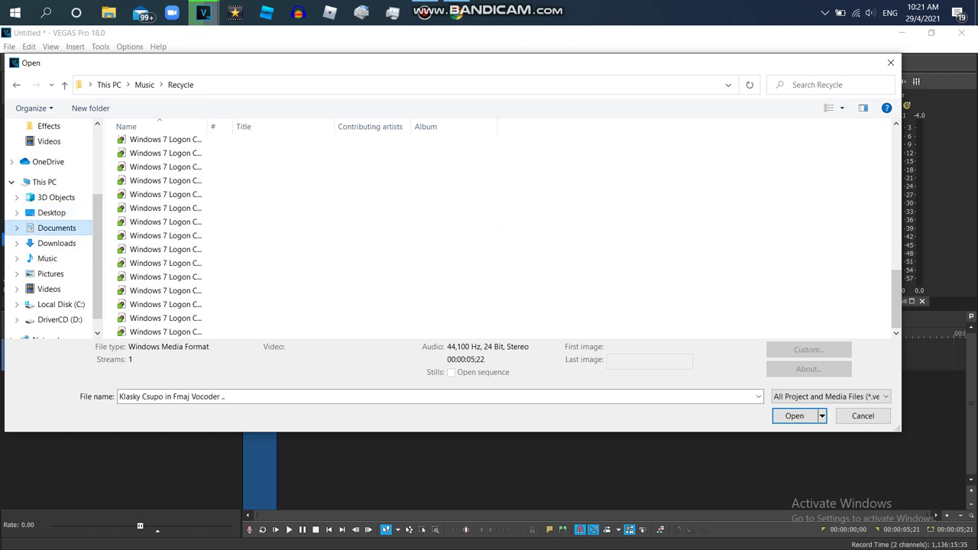
Import the Klasky Csupo Robot Logo audio from Documents\Audacity as a new audio track and set the time selection over it
left_click(56, 228)
double_click(145, 146)
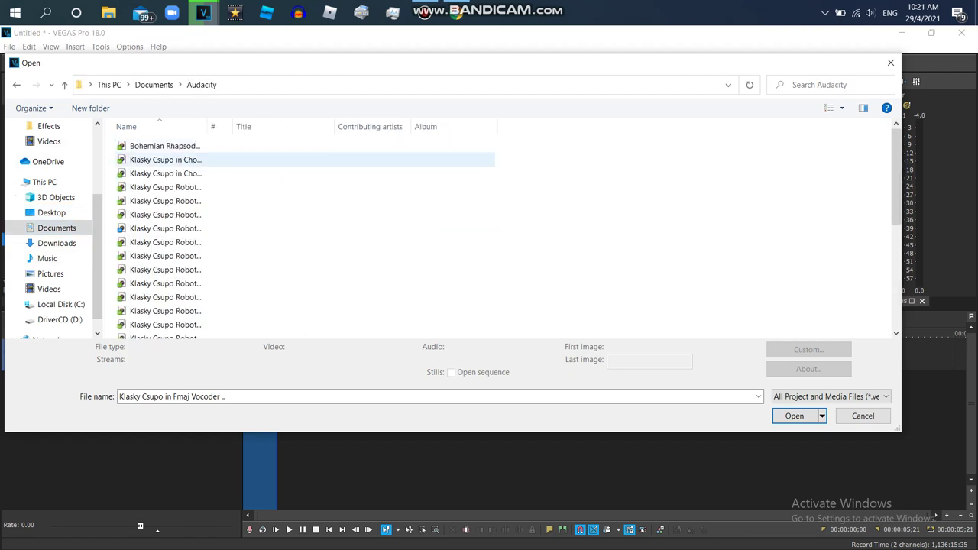
left_click(166, 325)
left_click(166, 215)
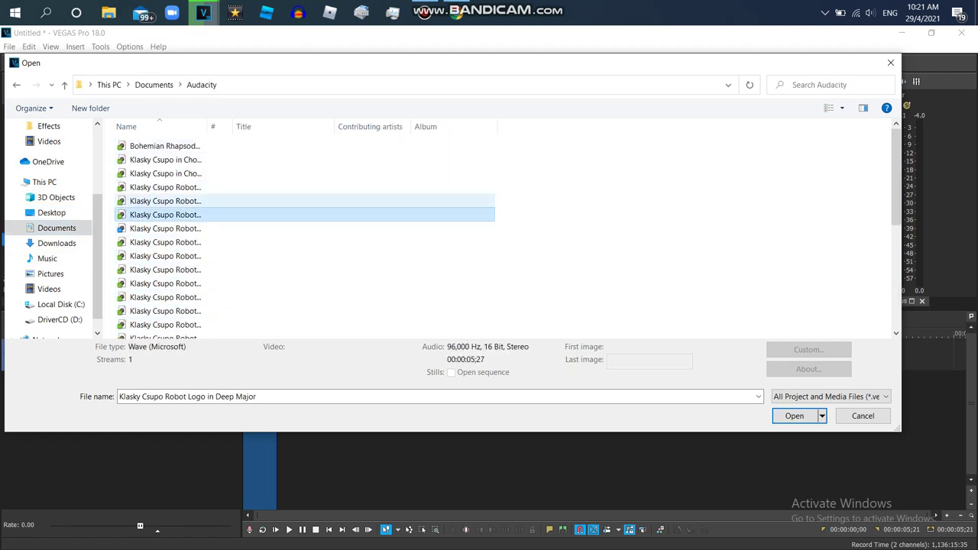
left_click(166, 200)
left_click(166, 229)
key("Return")
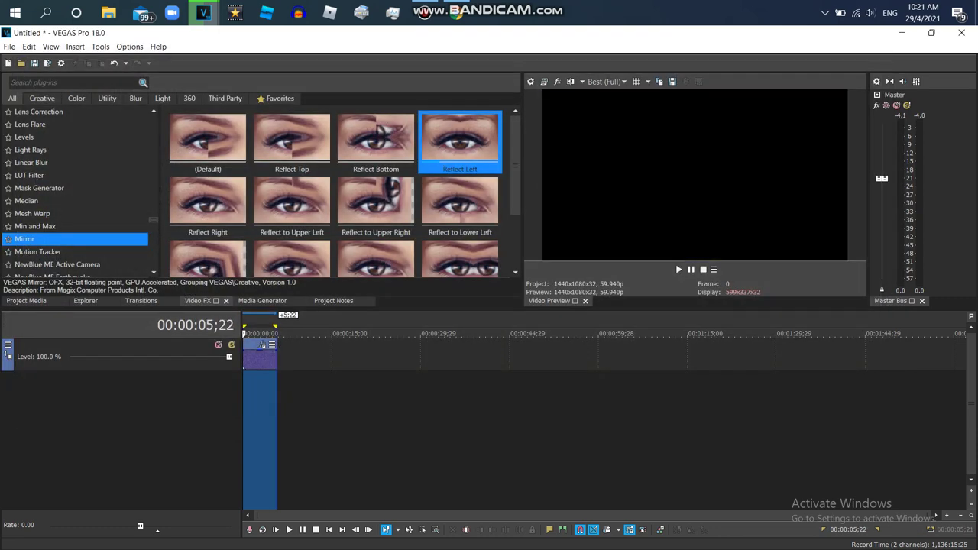
left_click(328, 390)
double_click(259, 391)
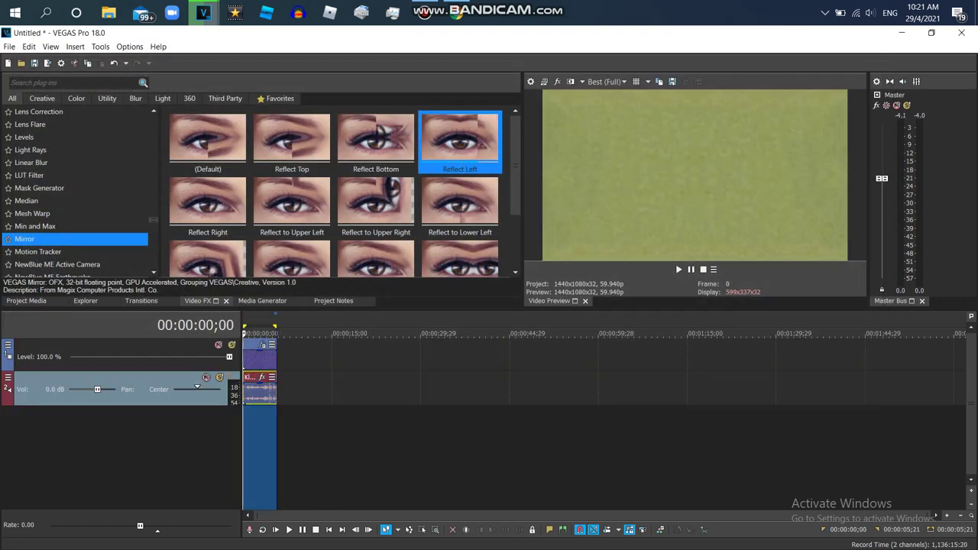
Play the timeline from the start to preview the video effects with the imported audio
left_click(310, 390)
key("space")
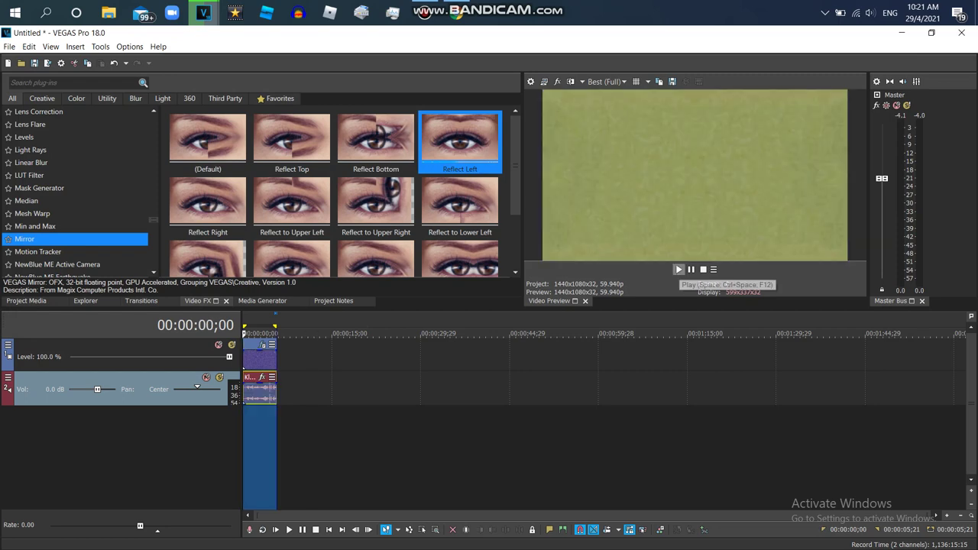
key("space")
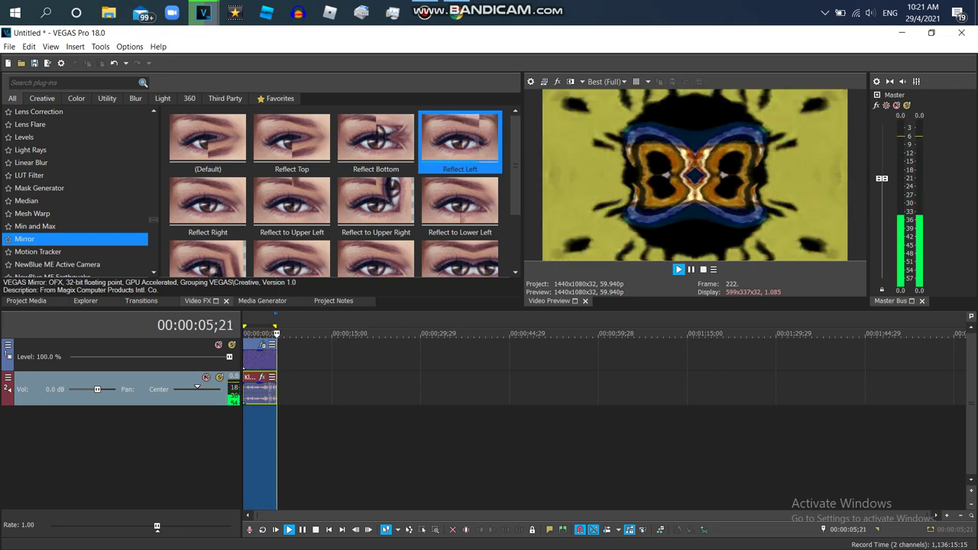
key("space")
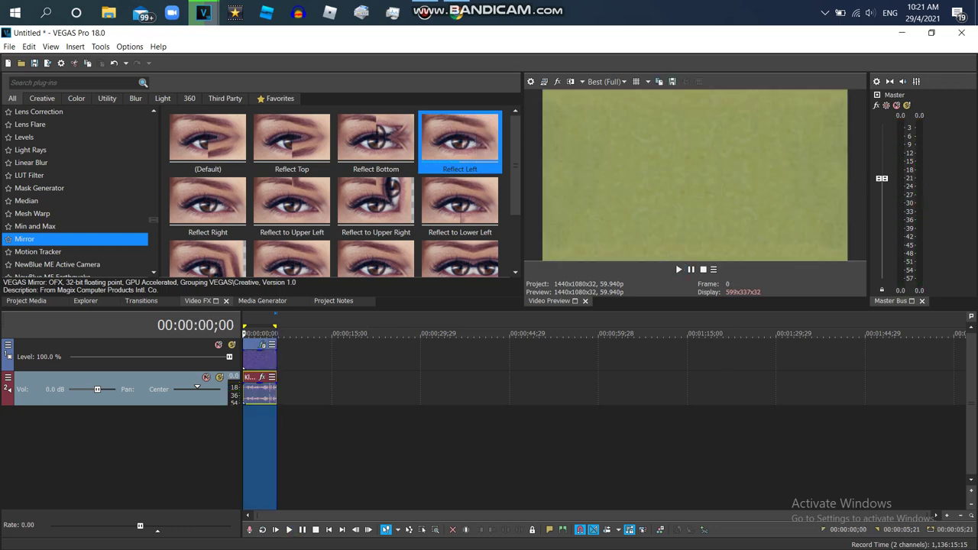
Render the project as "Klasky Csupo in Formulator V51 {NEW EFFECT}" in Windows Media Video V11 with the 2.3 Mbps HD 720-24p template
left_click(9, 47)
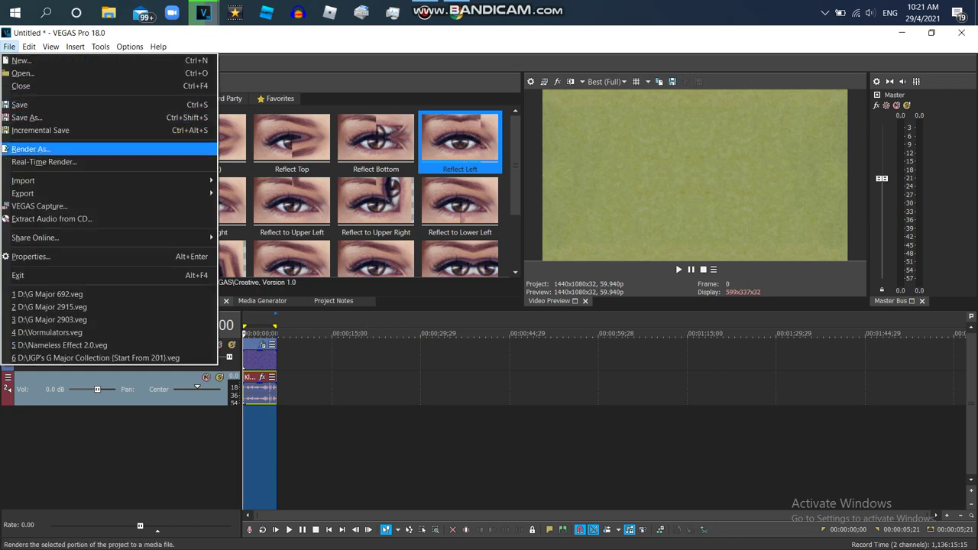
left_click(37, 148)
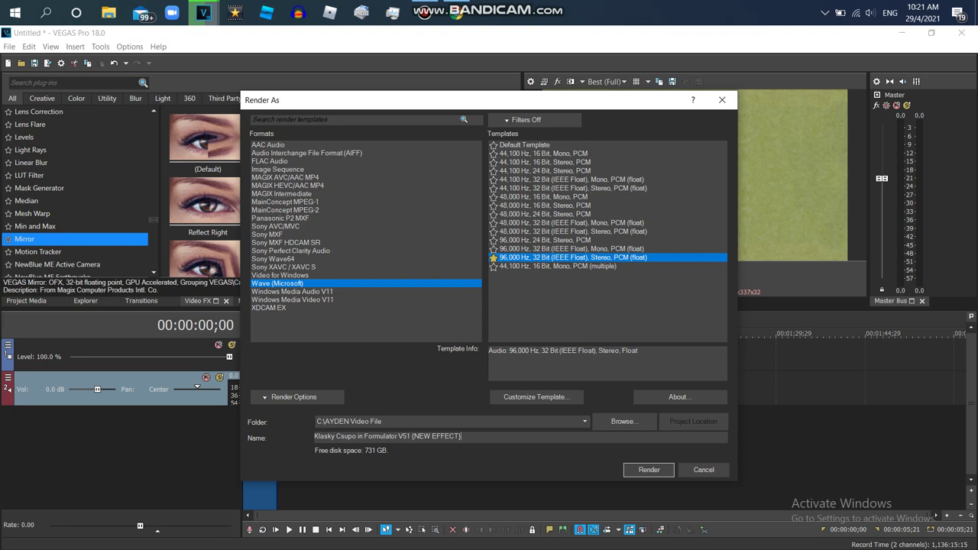
left_click(293, 300)
left_click(540, 214)
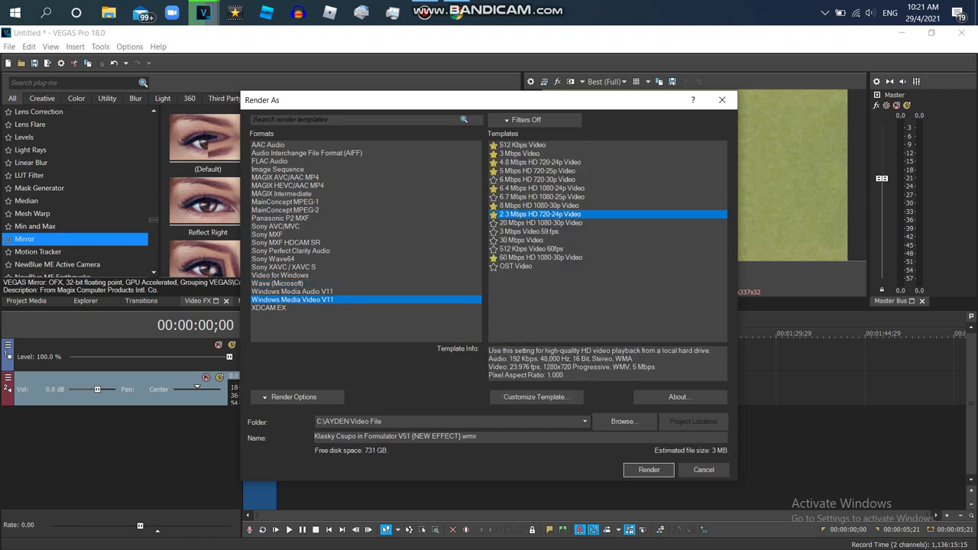
left_click(649, 469)
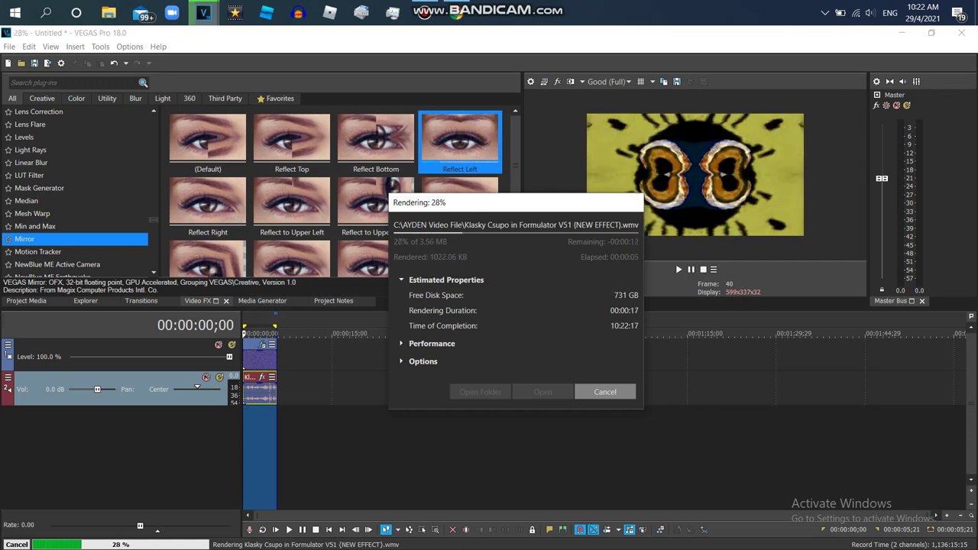
left_click(425, 12)
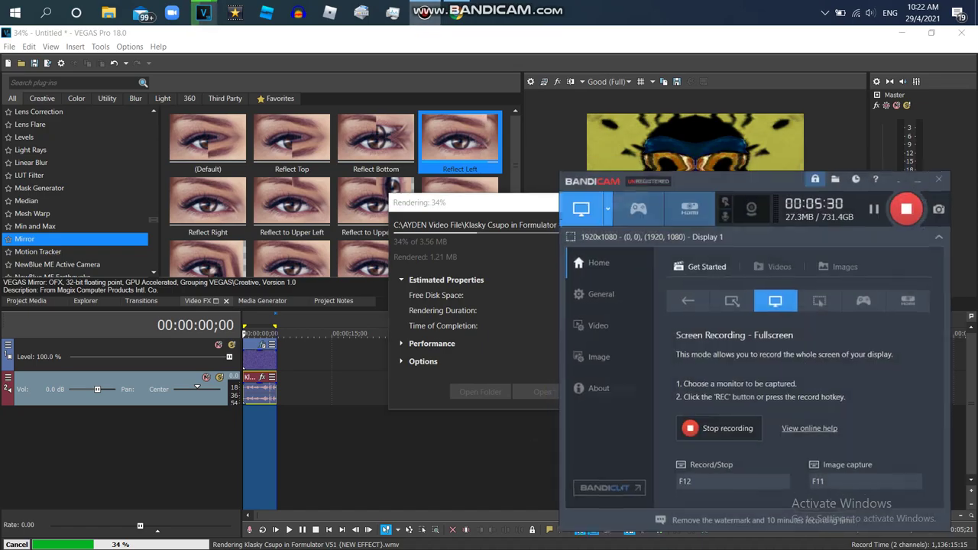